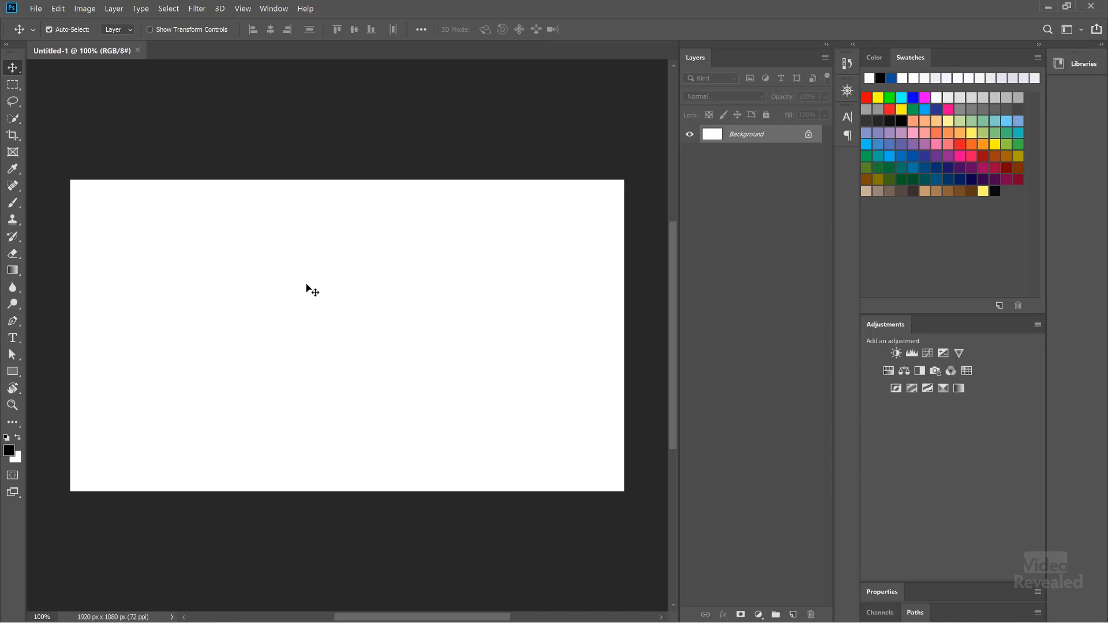
# Add a text layer on the blank canvas reading "COURSE NAME REPORT TITLE LOREM IPSUM DOLOR SIT AMET".
pyautogui.press('ctrl')
pyautogui.click(13, 341)
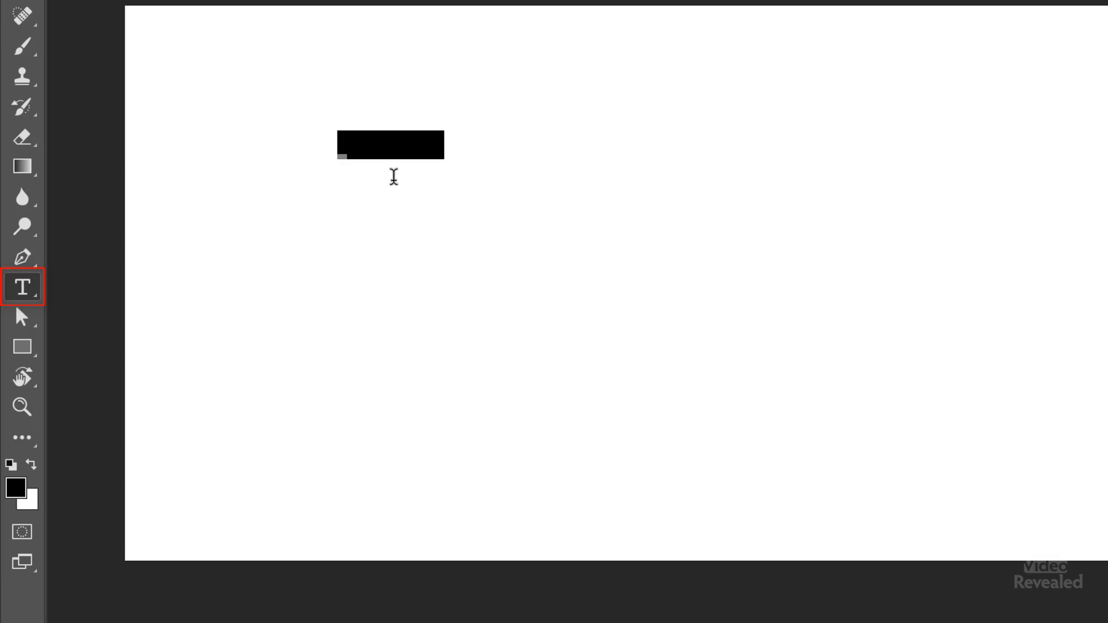
pyautogui.write('COURSE NAME REPORT TITLE LOREM IPSUM DOLOR SIT AMET')
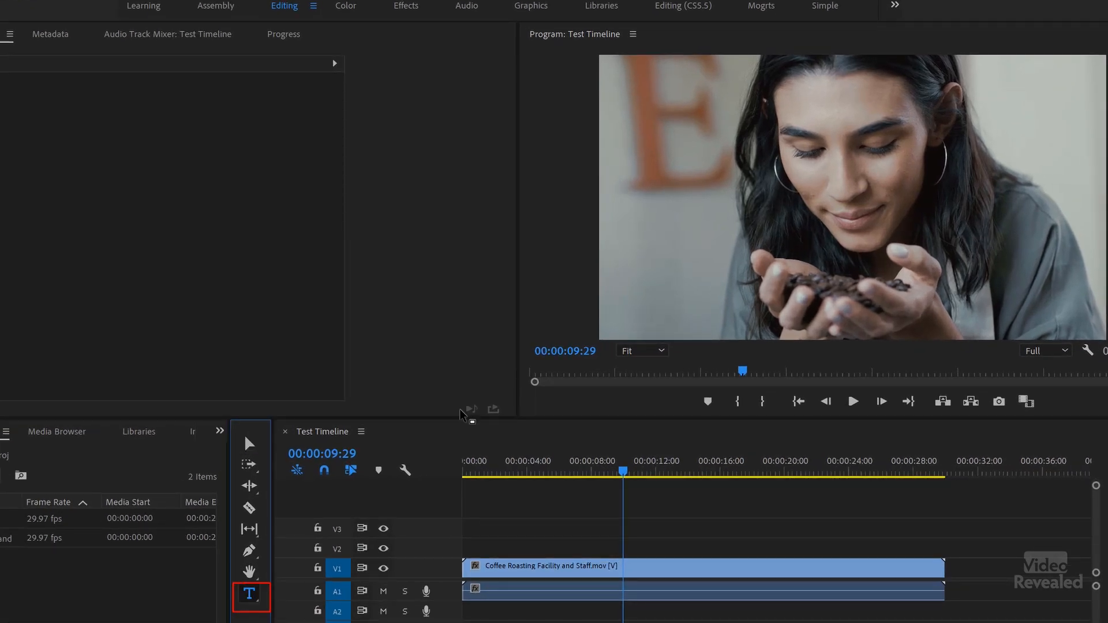
# In Premiere Pro, add the title "COURSE NAME REPORT TITLE LOREM IPSUM DOLOR SIT AMET" over the video frame at 00:00:09:29.
pyautogui.click(662, 141)
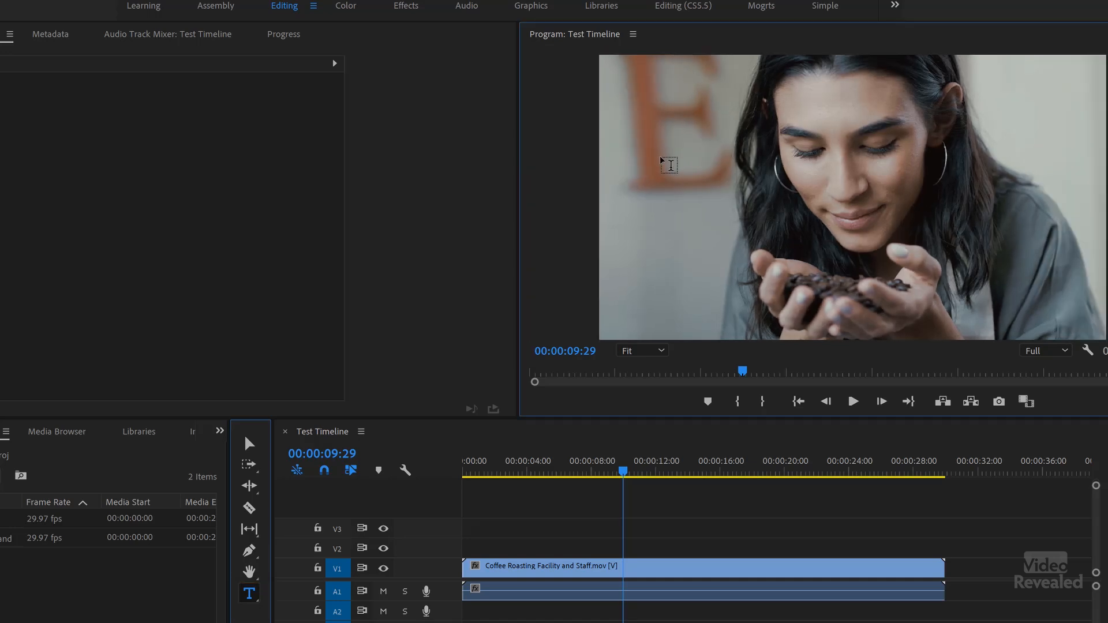
pyautogui.write('COURSE NAME REPORT TITLE LOREM IPSUM DOLOR SIT AMET')
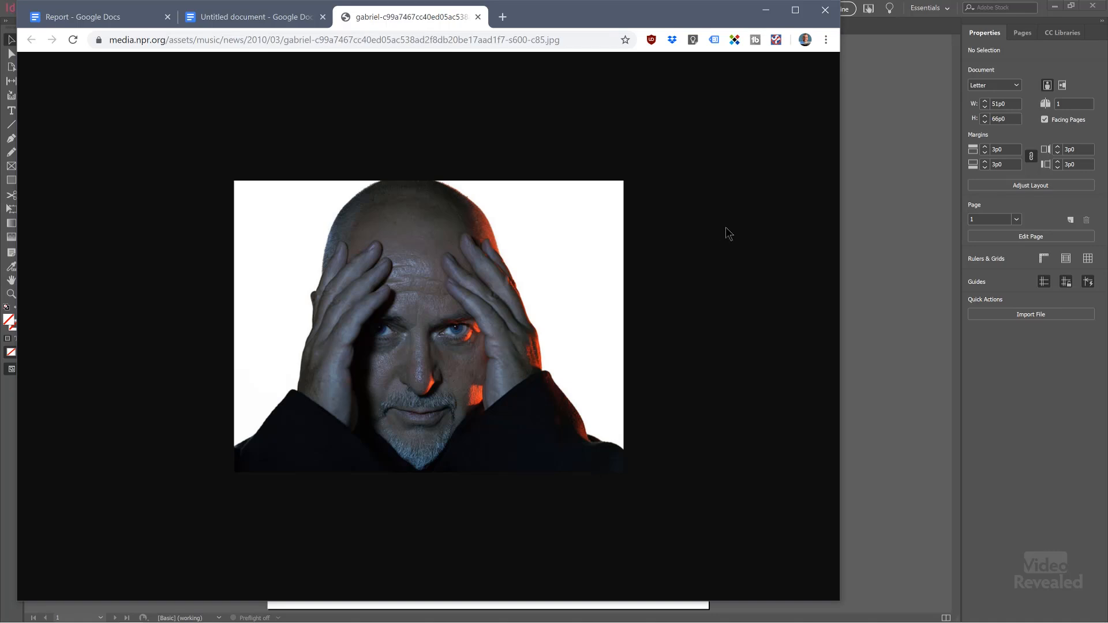
# Copy the portrait photo open in the browser to the clipboard and return to the blank Photoshop canvas.
pyautogui.rightClick(406, 255)
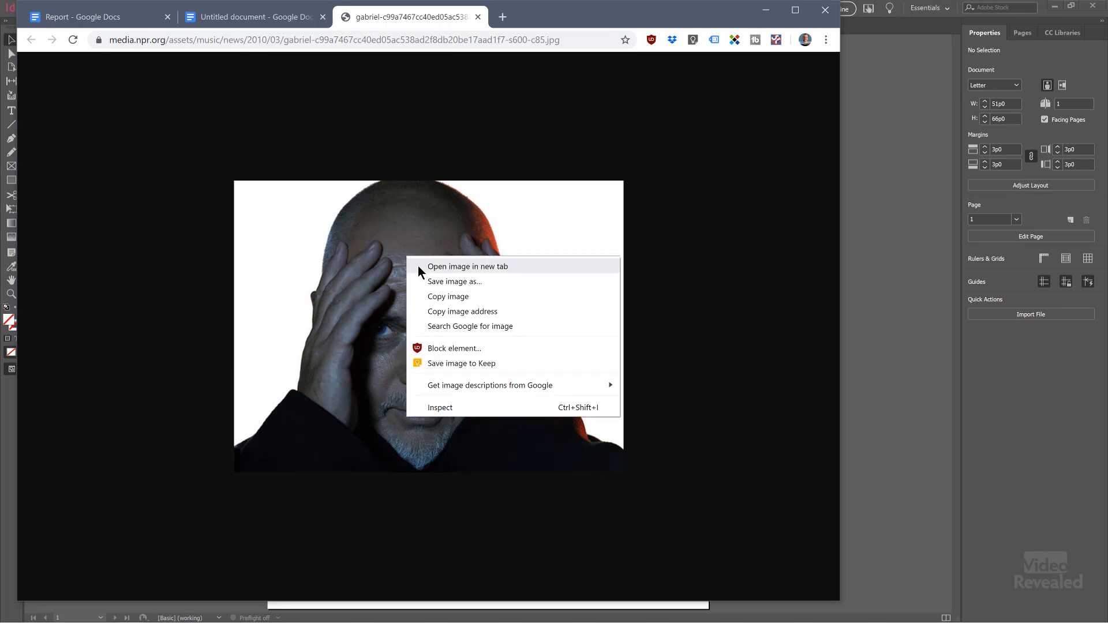
pyautogui.click(444, 297)
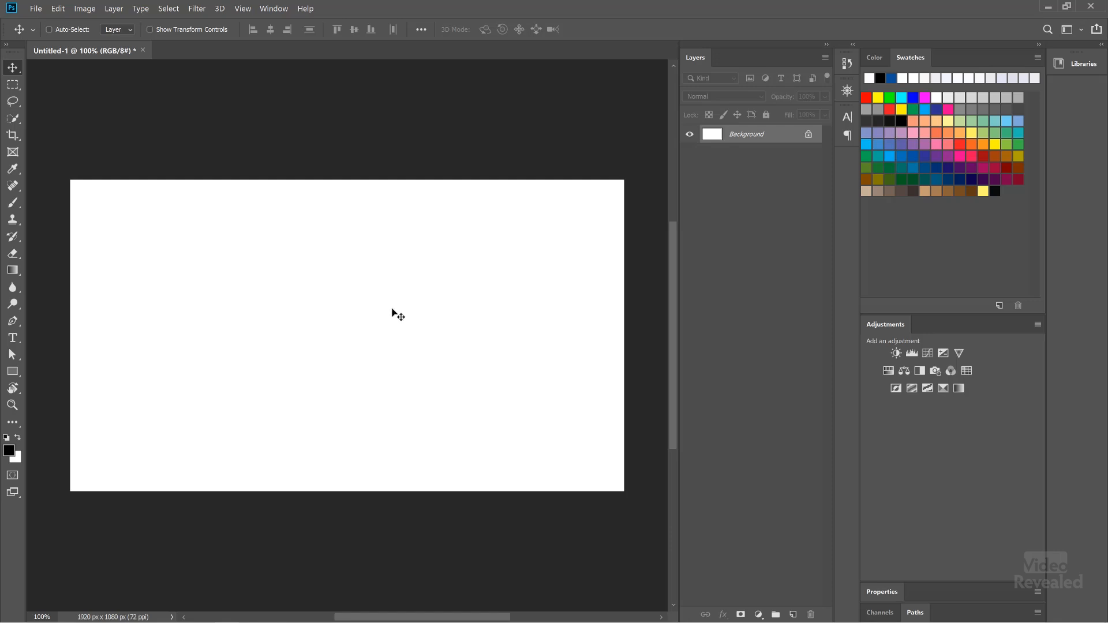
pyautogui.moveTo(332, 340)
pyautogui.mouseDown()
pyautogui.moveTo(393, 319)
pyautogui.moveTo(327, 341)
pyautogui.mouseUp()
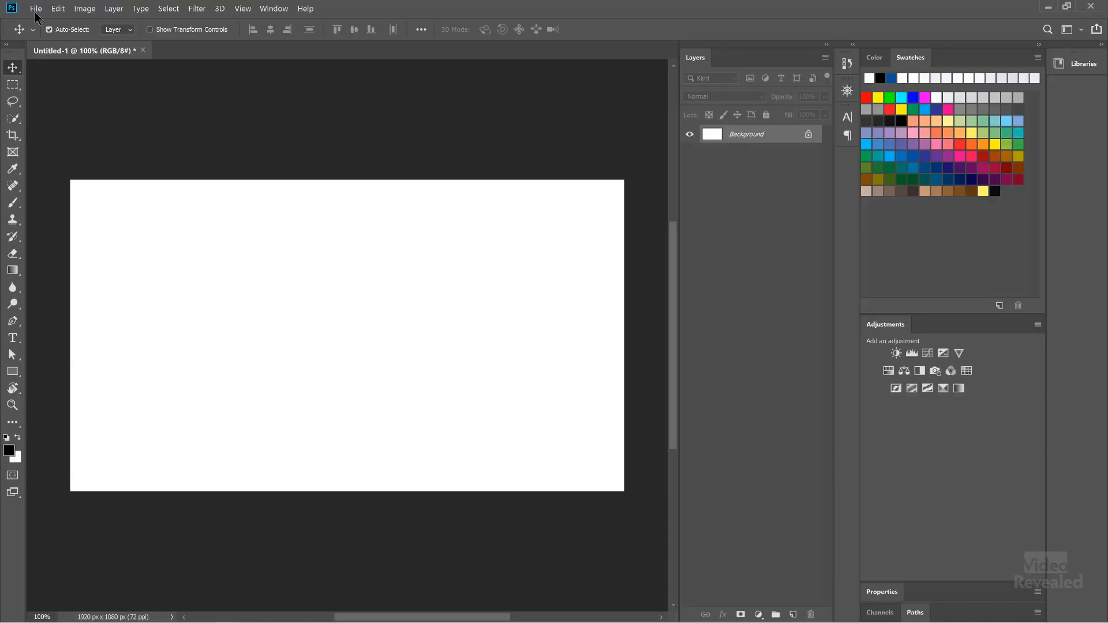
# Paste the portrait into a new white 600 × 450 px RGB document using the Clipboard document type, and close that document.
pyautogui.click(35, 8)
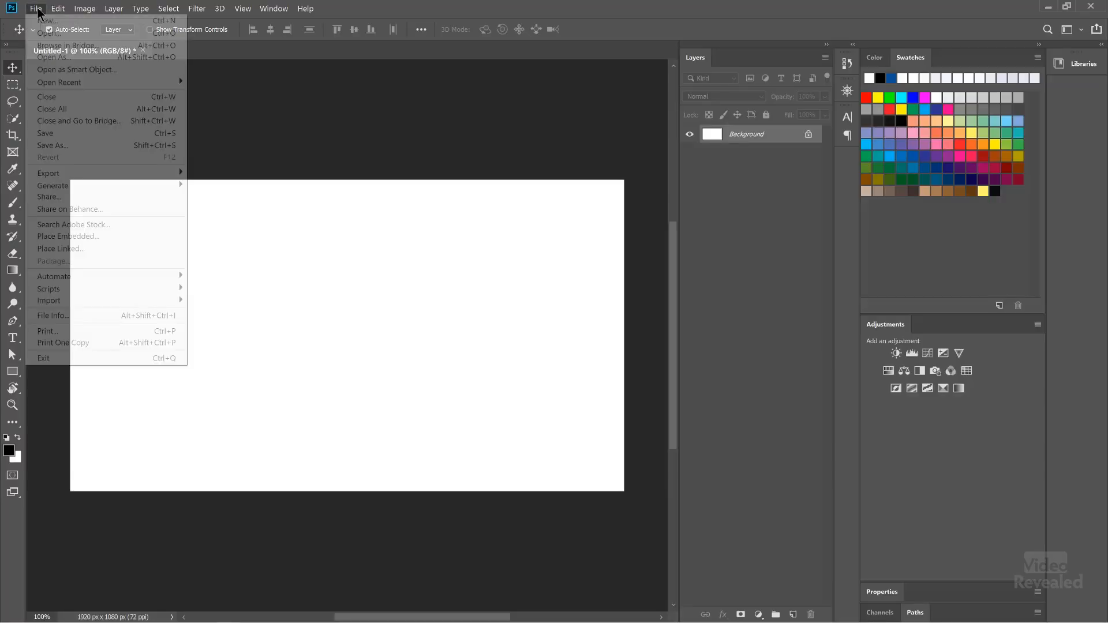
pyautogui.click(48, 22)
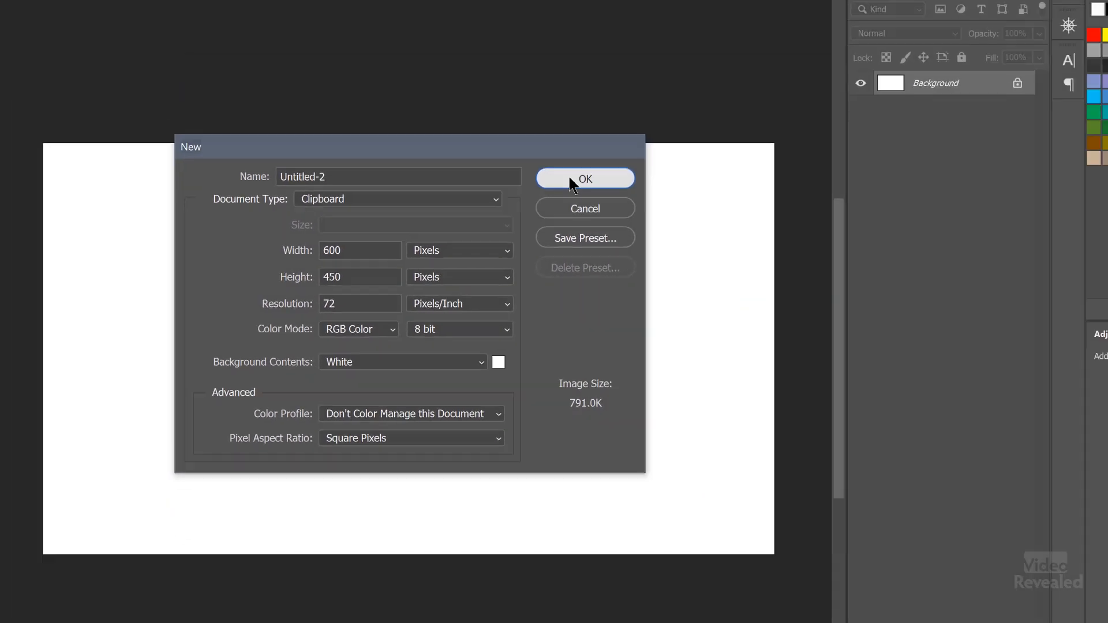
pyautogui.click(781, 125)
pyautogui.hotkey('ctrl', 'v')
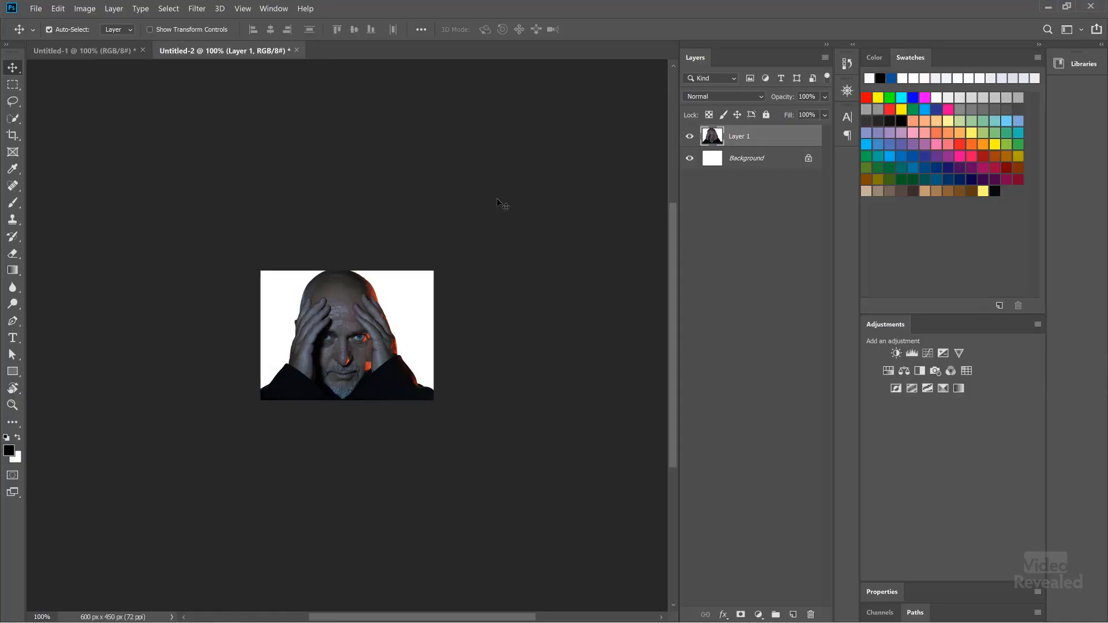
pyautogui.hotkey('ctrl', 'w')
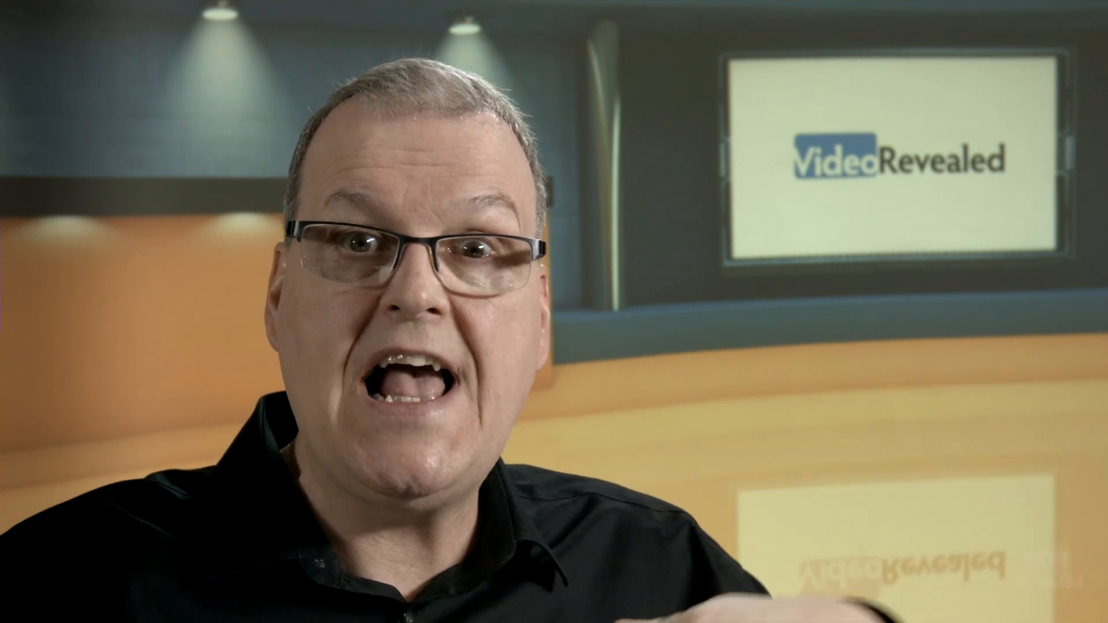
# In Illustrator, examine the File Handling & Clipboard preferences for the copy and quit clipboard options, and leave without changing them.
pyautogui.click(102, 16)
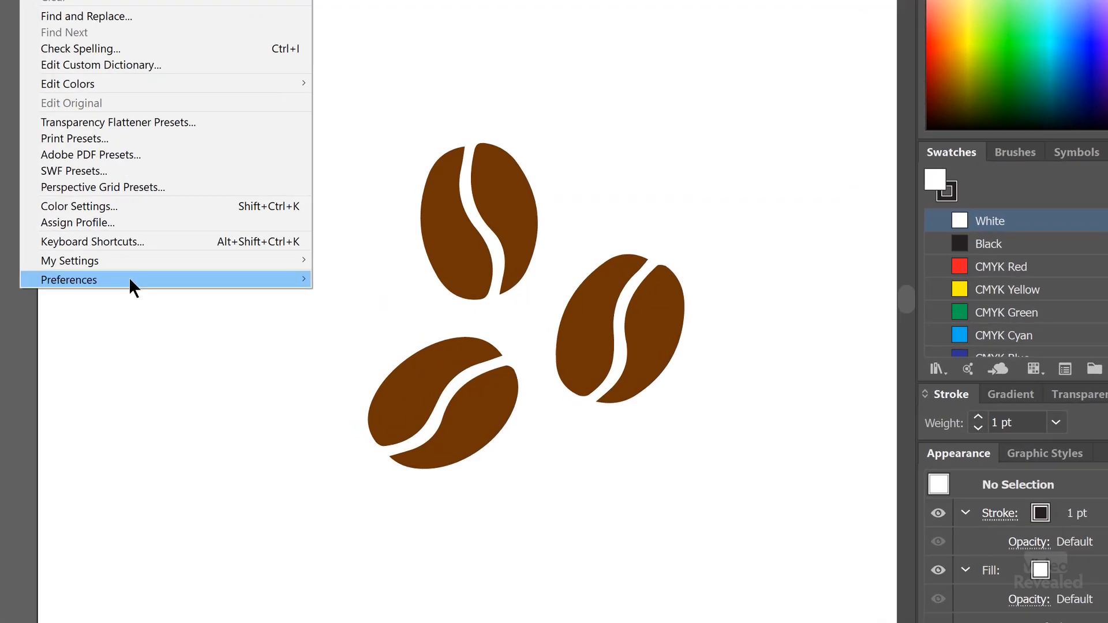
pyautogui.moveTo(216, 324)
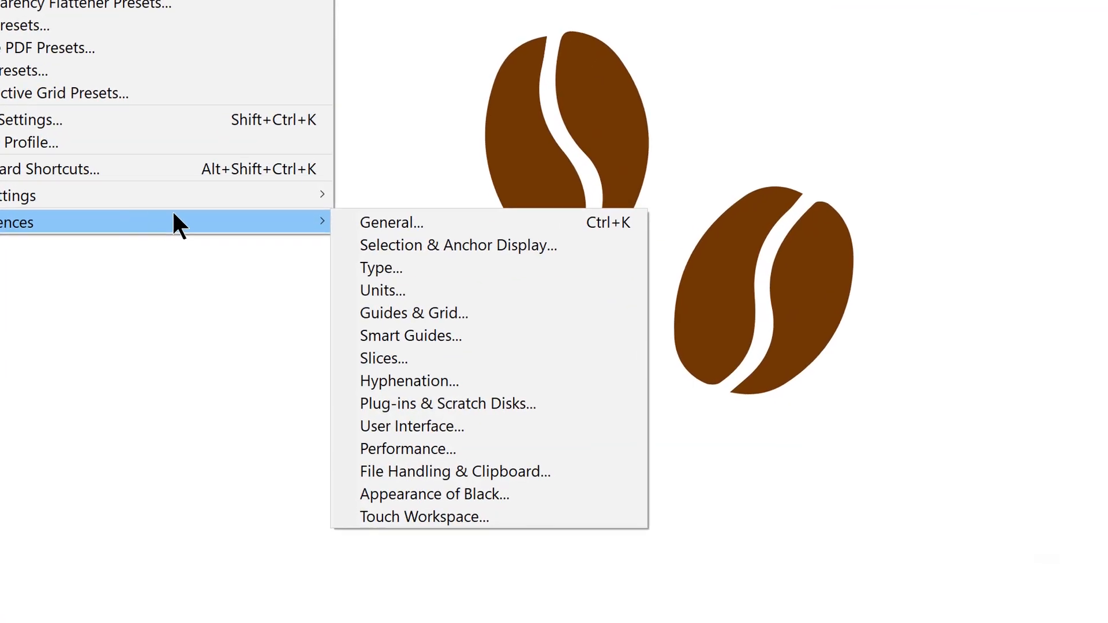
pyautogui.click(579, 470)
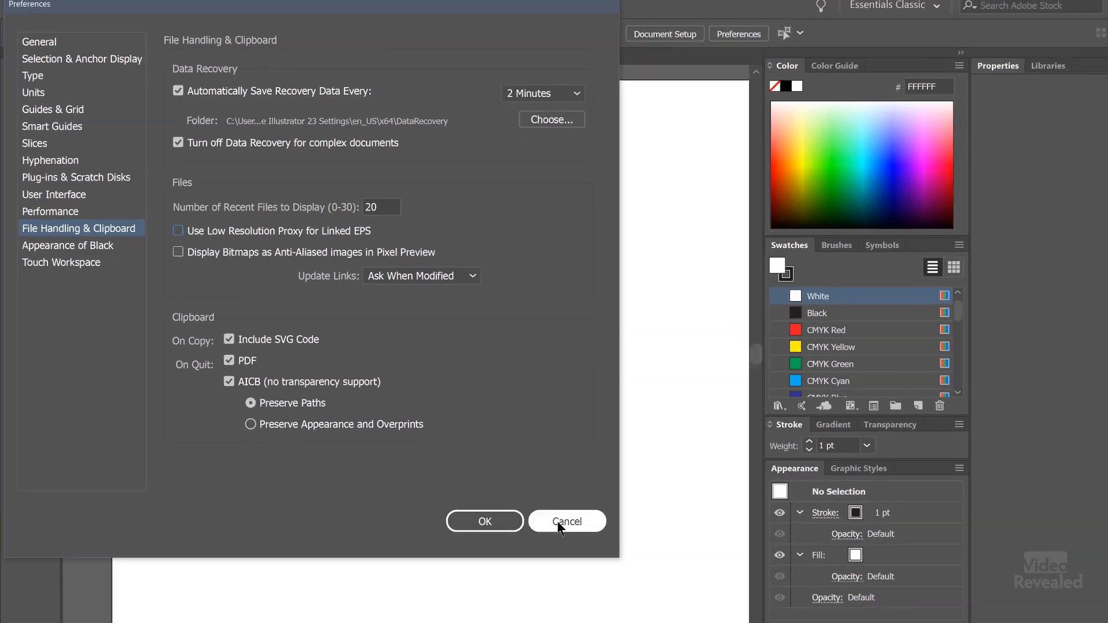
pyautogui.click(527, 496)
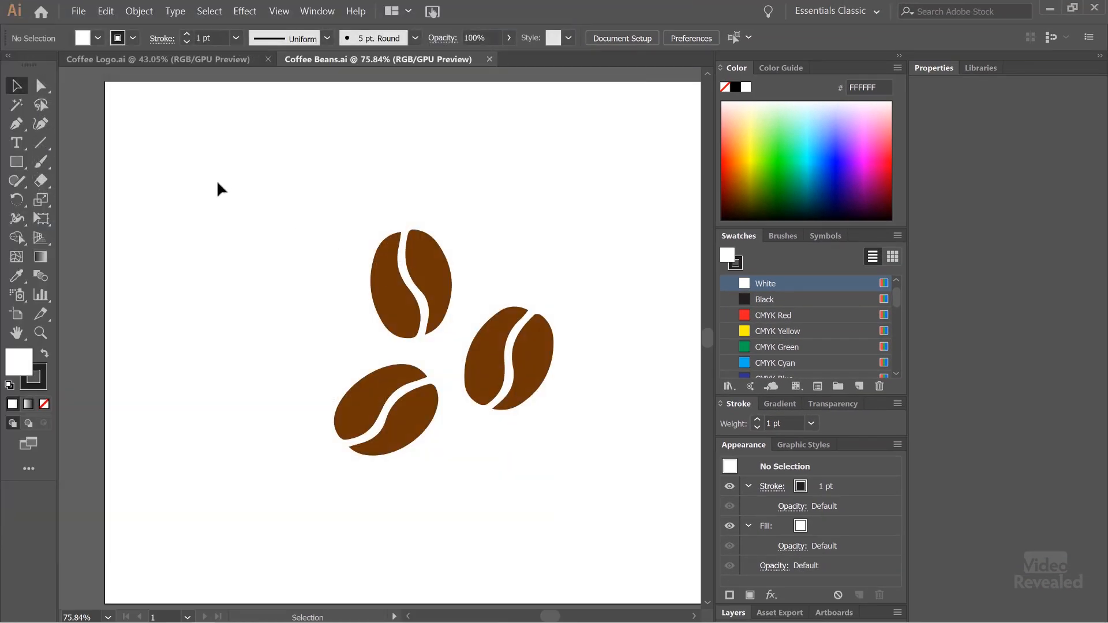
# Select the group of three coffee beans in the Coffee Beans artwork and copy it.
pyautogui.moveTo(613, 519); pyautogui.dragTo(614, 519)
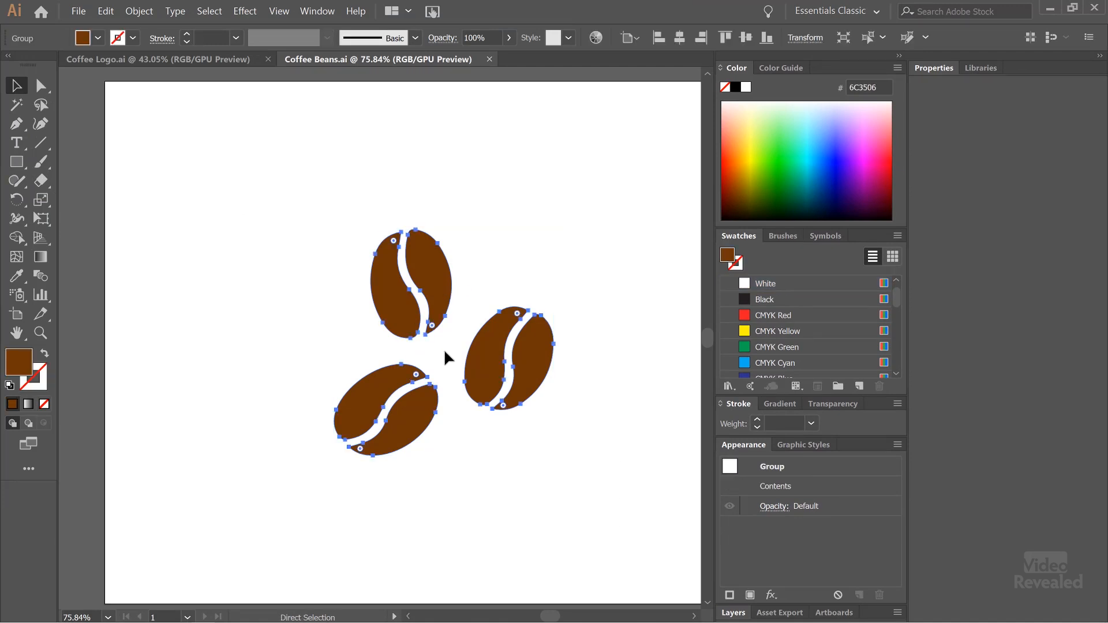
pyautogui.hotkey('ctrl', 'y')
pyautogui.hotkey('ctrl', 'y')
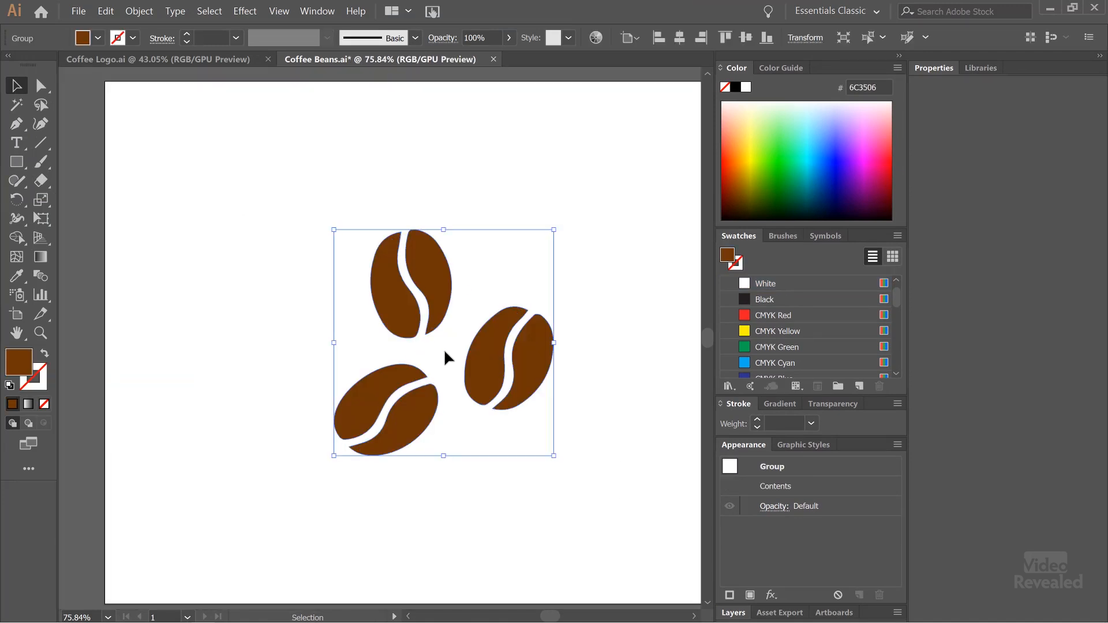
# Switch to Photoshop and paste the coffee beans as a Smart Object, scaled up to about 915%.
pyautogui.hotkey('alt', 'Tab')
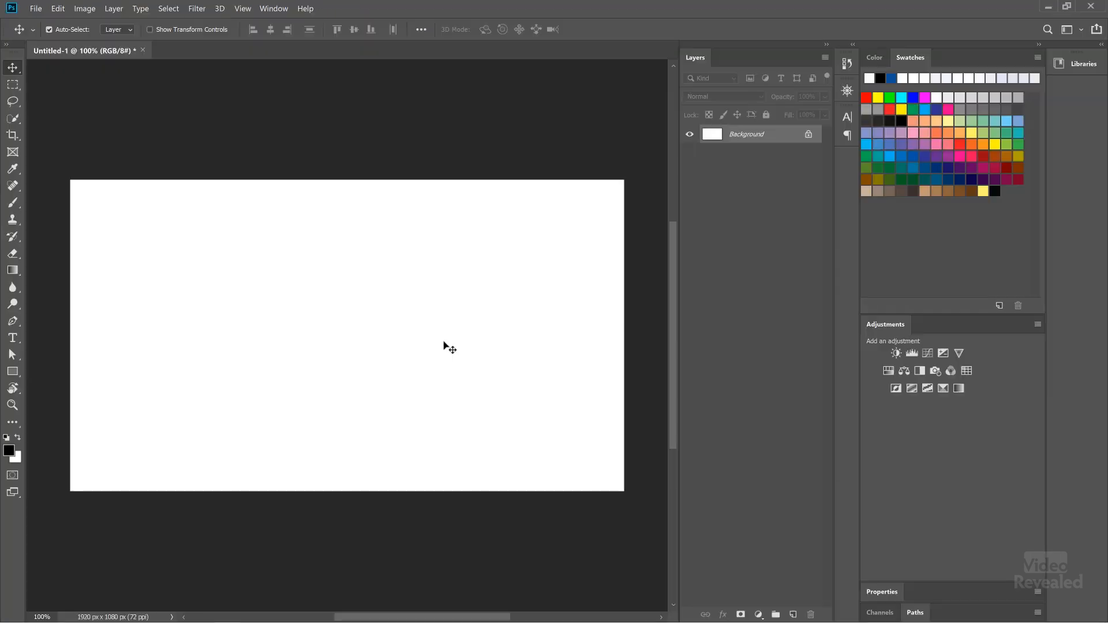
pyautogui.hotkey('ctrl', 'v')
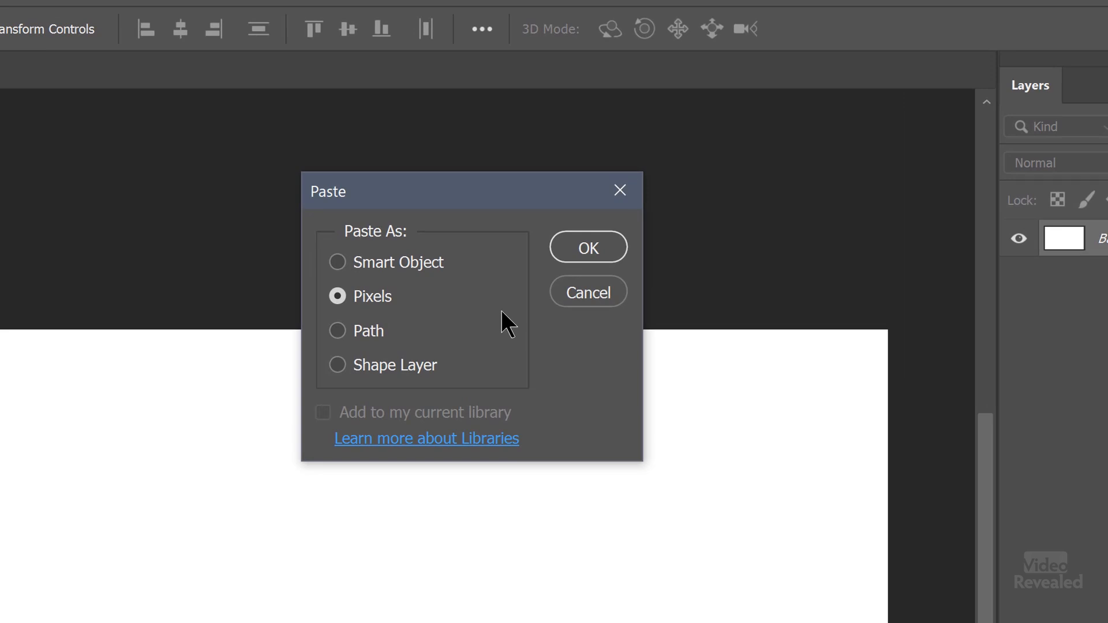
pyautogui.click(393, 259)
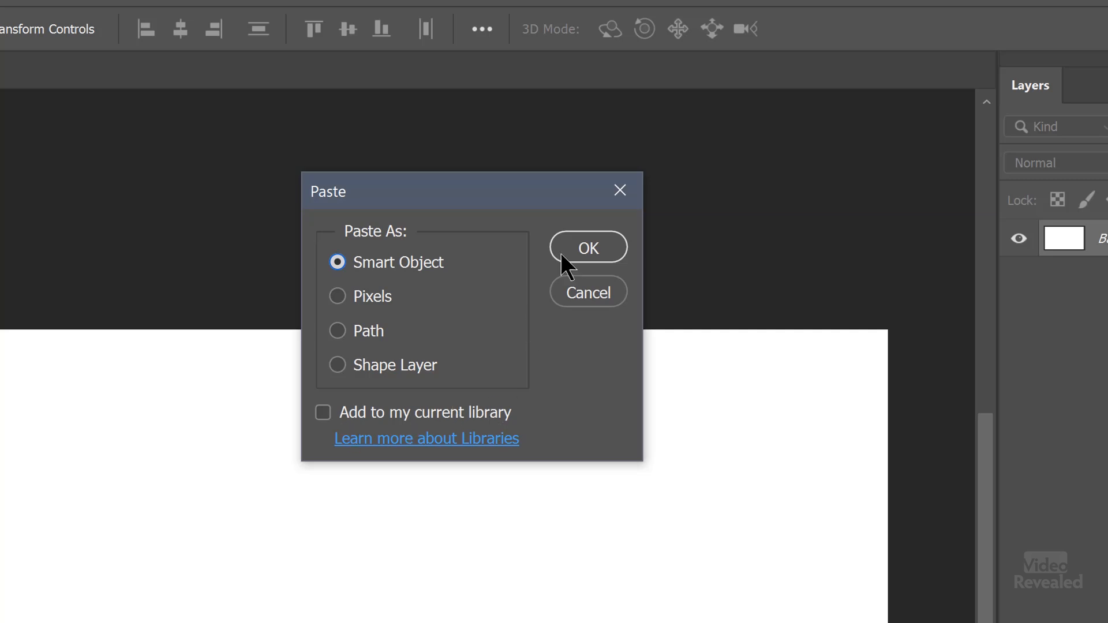
pyautogui.click(589, 248)
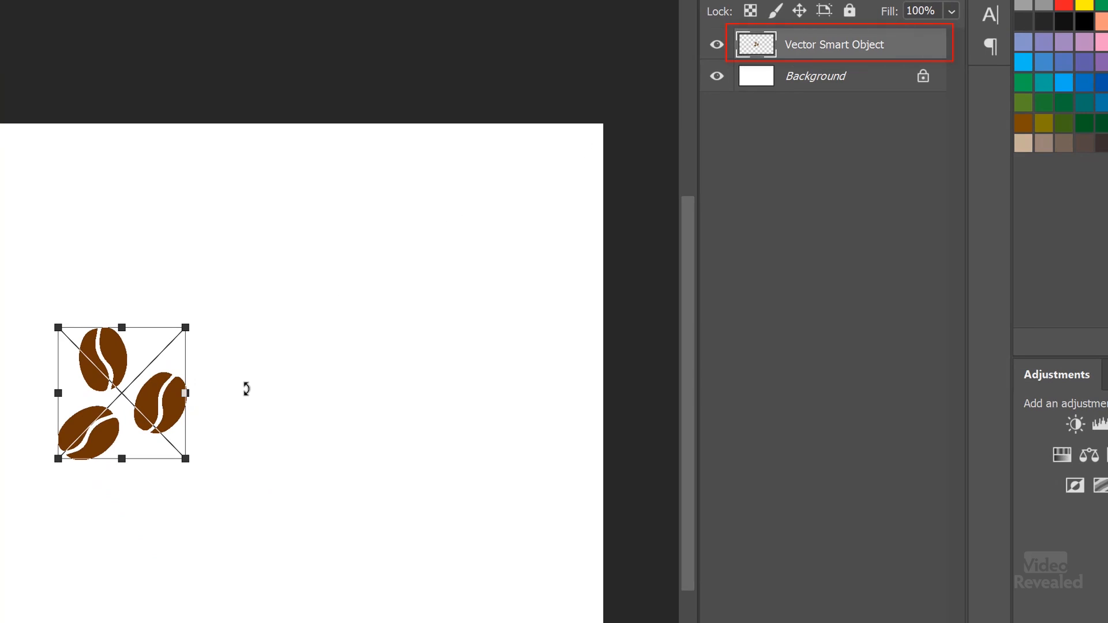
pyautogui.moveTo(205, 461); pyautogui.dragTo(535, 590)
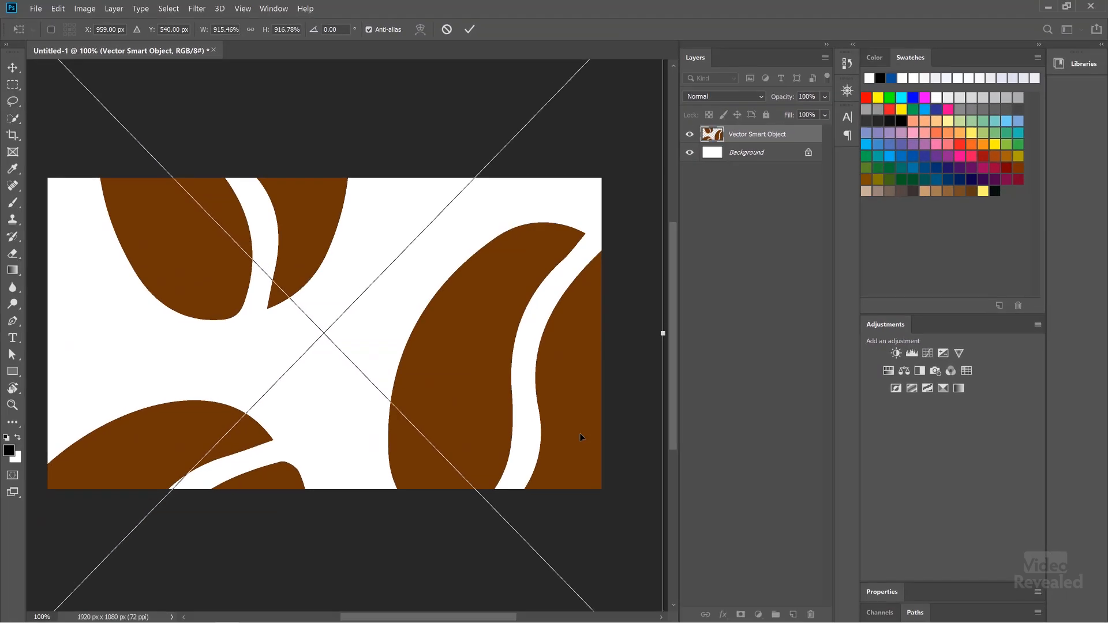
pyautogui.press('Return')
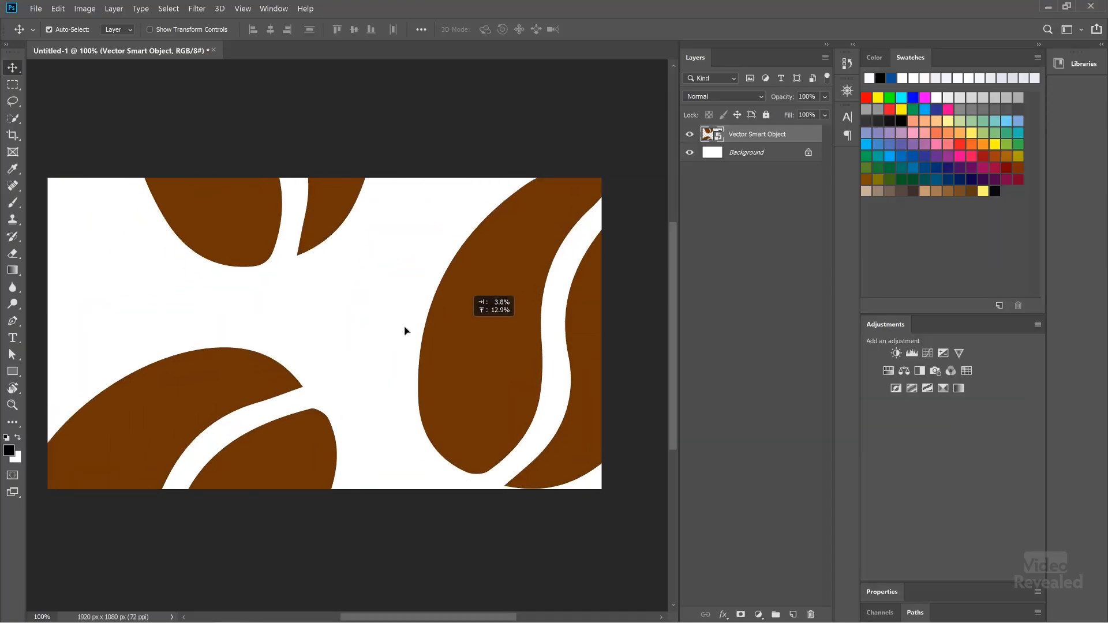
# Scale the coffee bean Smart Object down to fit inside the canvas and delete its layer.
pyautogui.moveTo(403, 327); pyautogui.dragTo(388, 344)
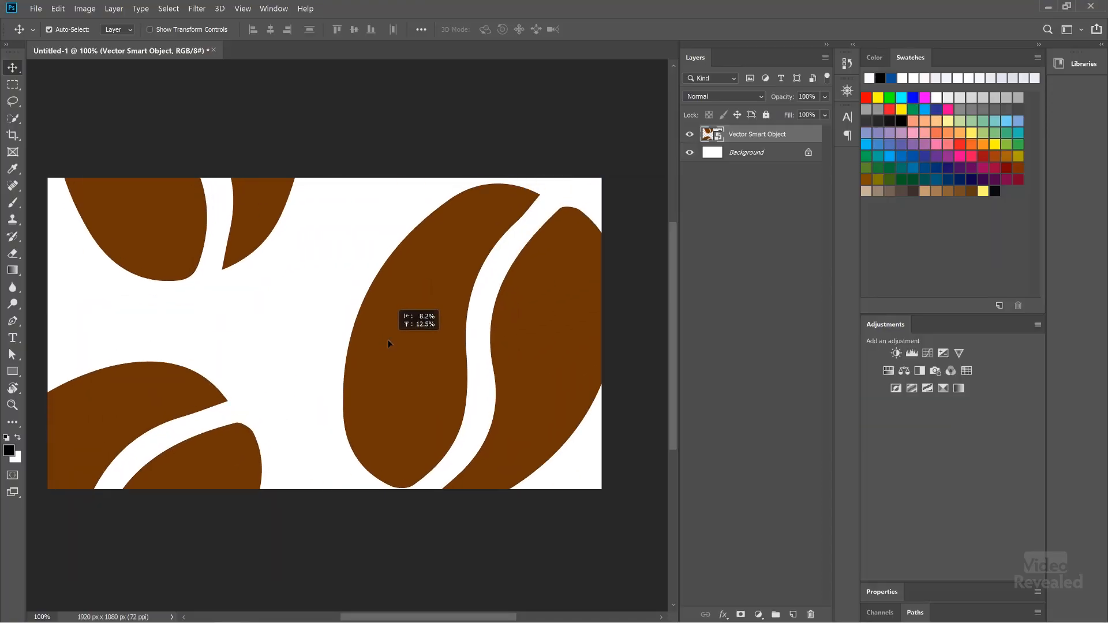
pyautogui.hotkey('ctrl', 't')
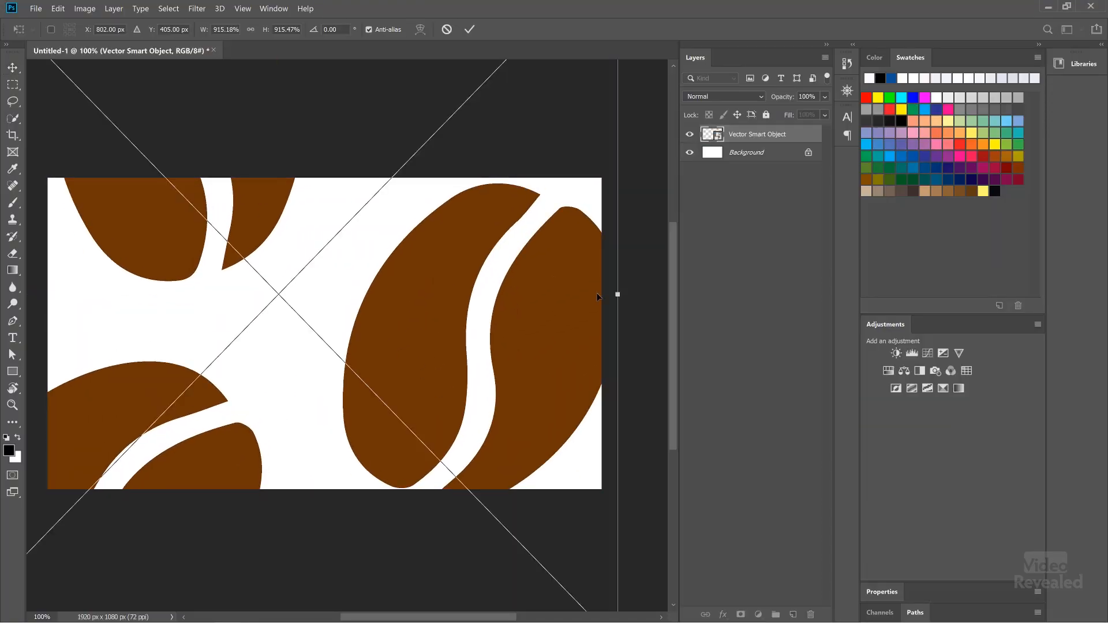
pyautogui.moveTo(525, 316); pyautogui.dragTo(356, 347)
pyautogui.press('Return')
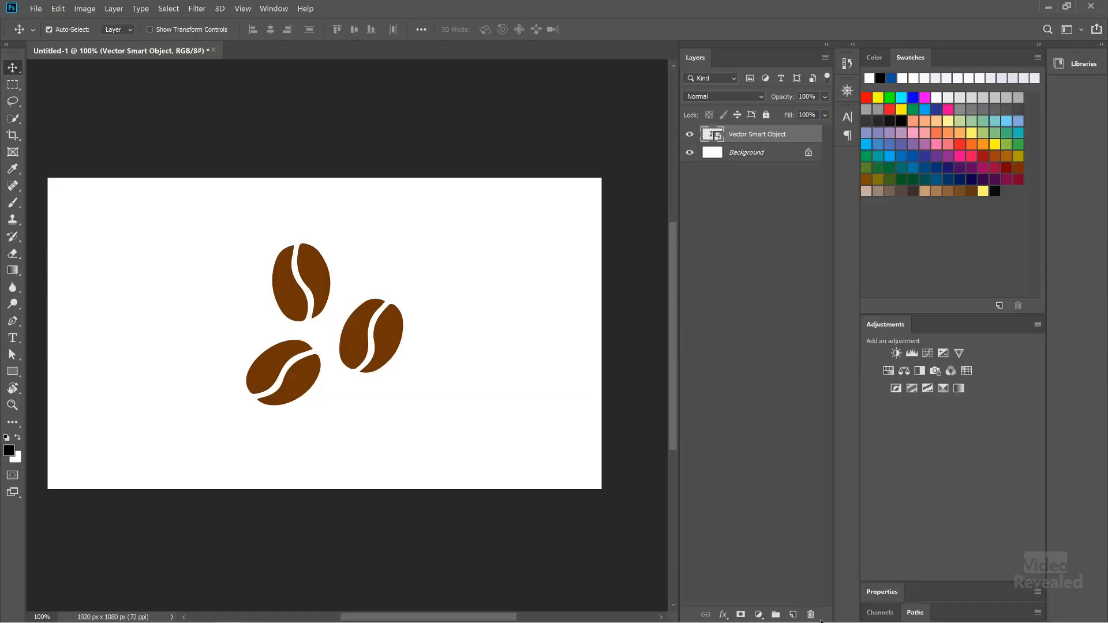
pyautogui.click(812, 615)
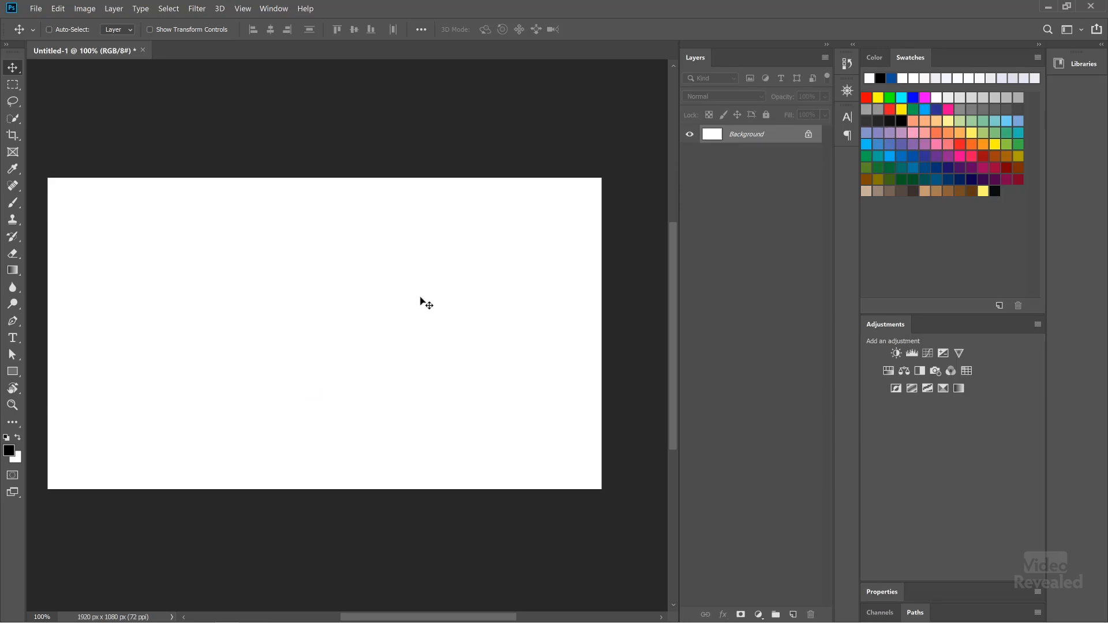
# Paste the copied coffee beans as pixels and enlarge them until they extend past the canvas height.
pyautogui.hotkey('ctrl', 'v')
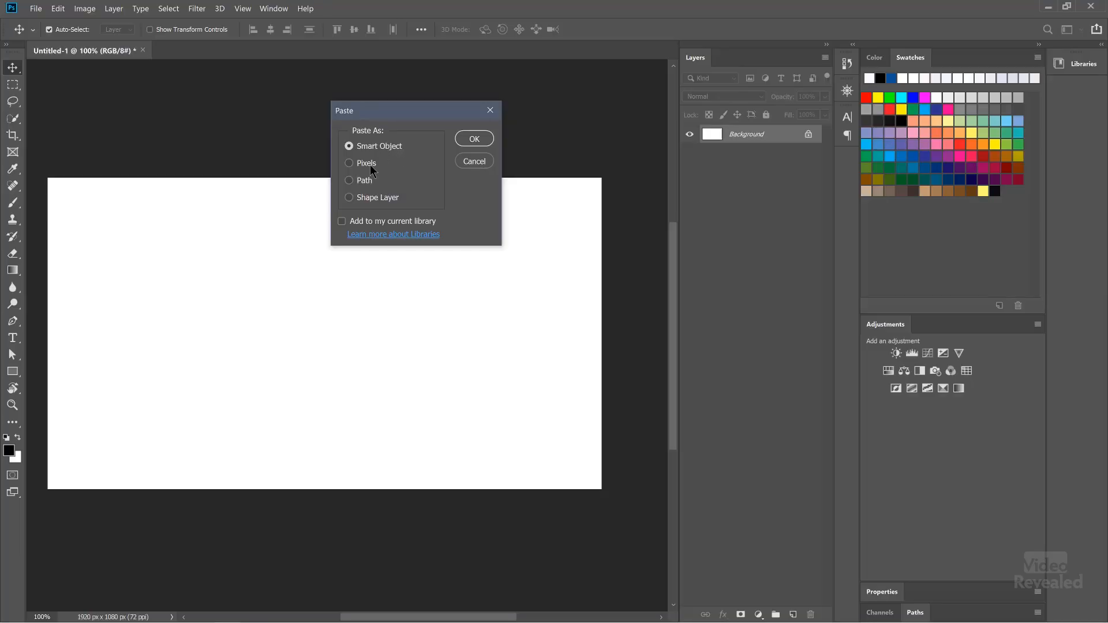
pyautogui.click(370, 167)
pyautogui.click(364, 181)
pyautogui.click(363, 196)
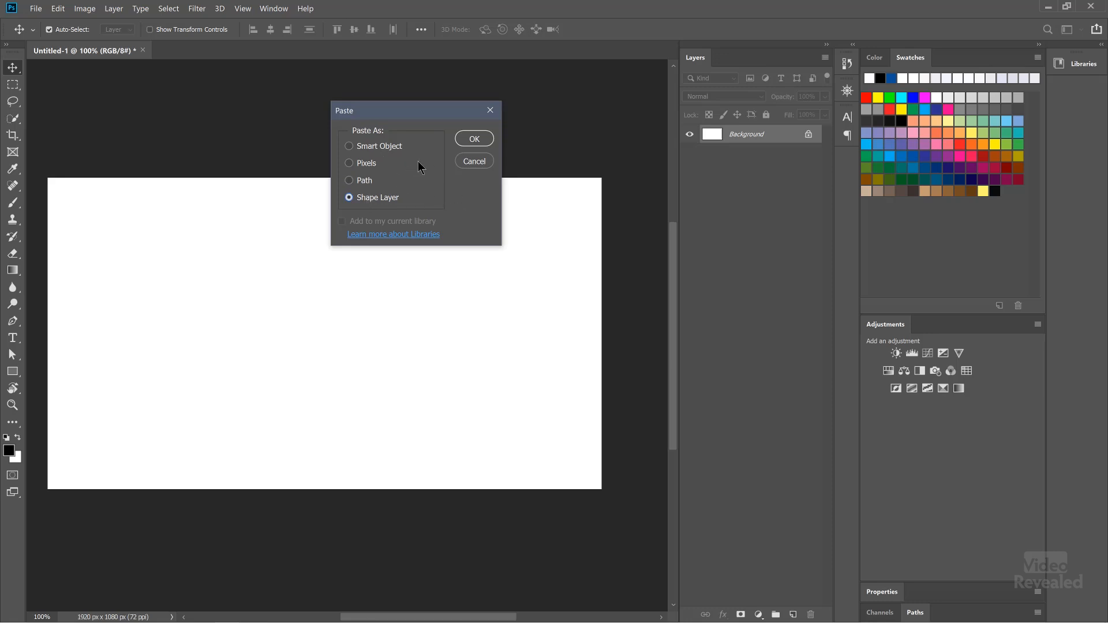
pyautogui.click(474, 139)
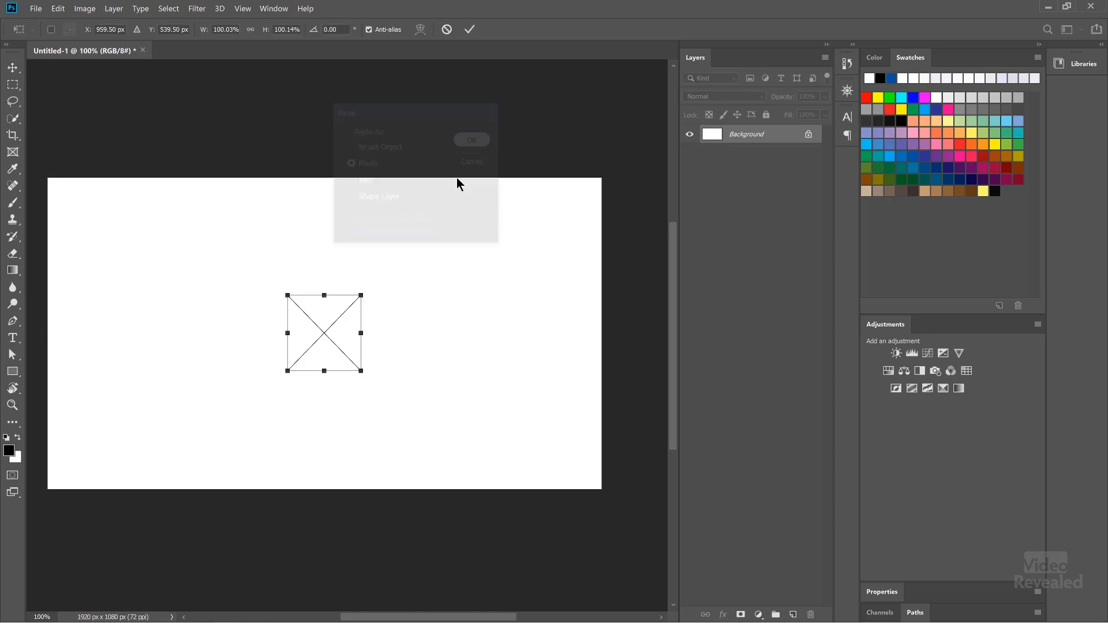
pyautogui.moveTo(361, 370); pyautogui.dragTo(537, 447)
pyautogui.press('Return')
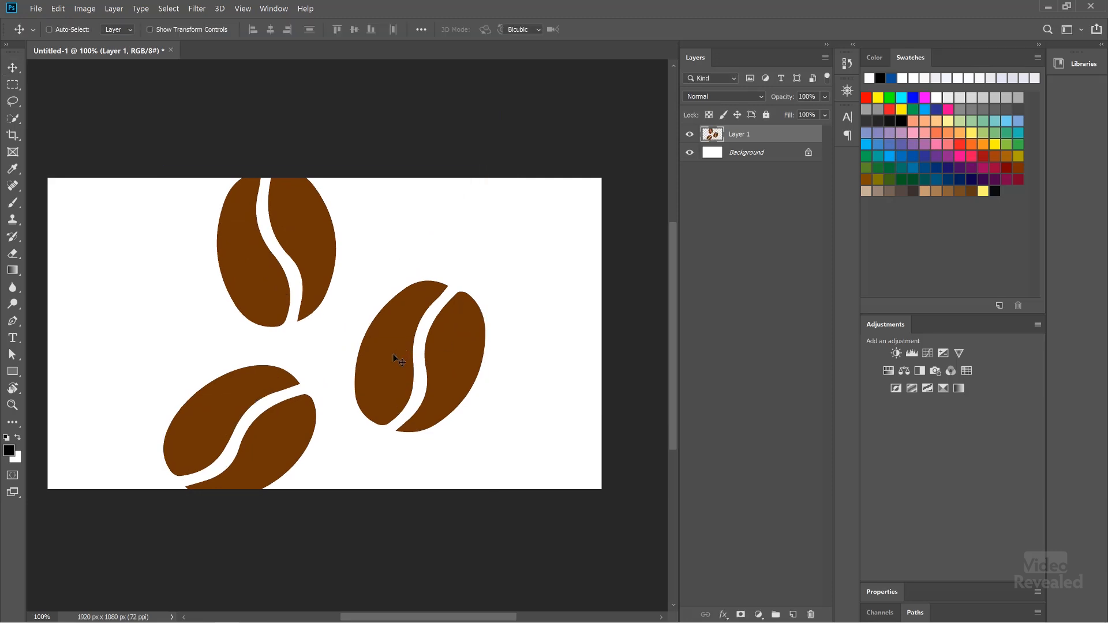
# Scale the pixel coffee beans up to about 418%, and undo both the scaling and the paste.
pyautogui.hotkey('ctrl', 't')
pyautogui.moveTo(484, 332); pyautogui.dragTo(670, 333)
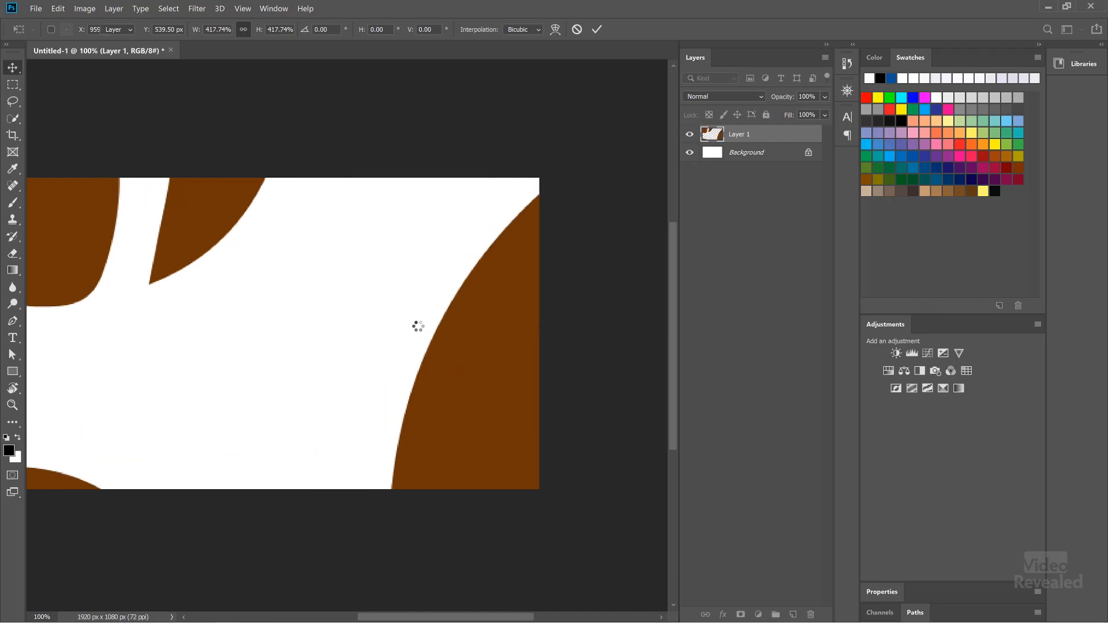
pyautogui.press('Return')
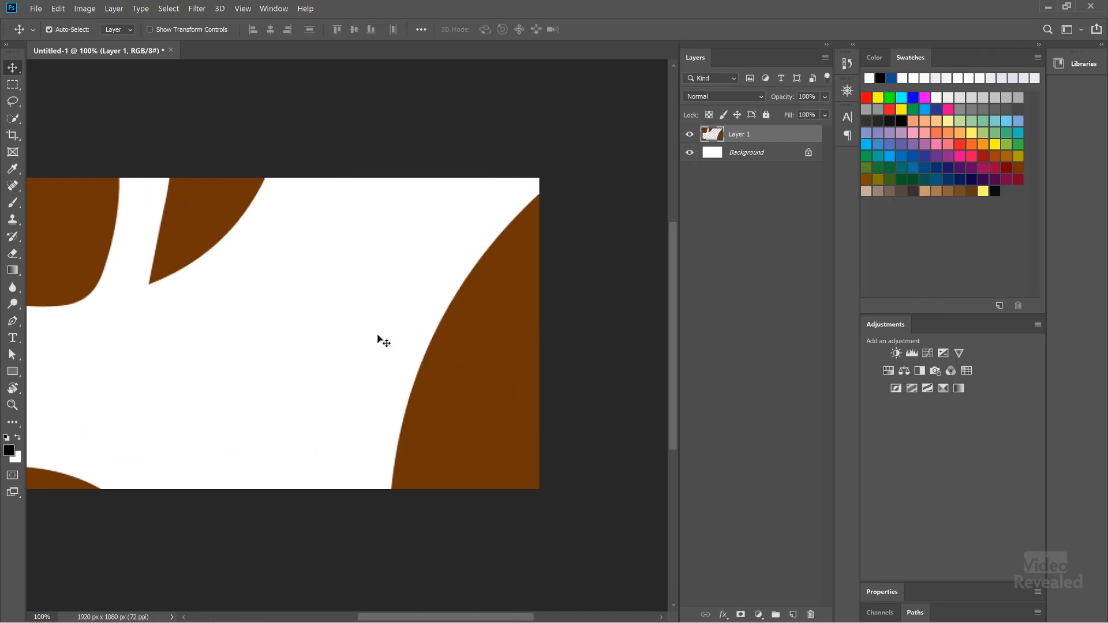
pyautogui.hotkey('ctrl', 'z')
pyautogui.hotkey('ctrl', 'z')
# Paste the copied coffee beans onto the blank canvas as a path.
pyautogui.hotkey('ctrl', 'v')
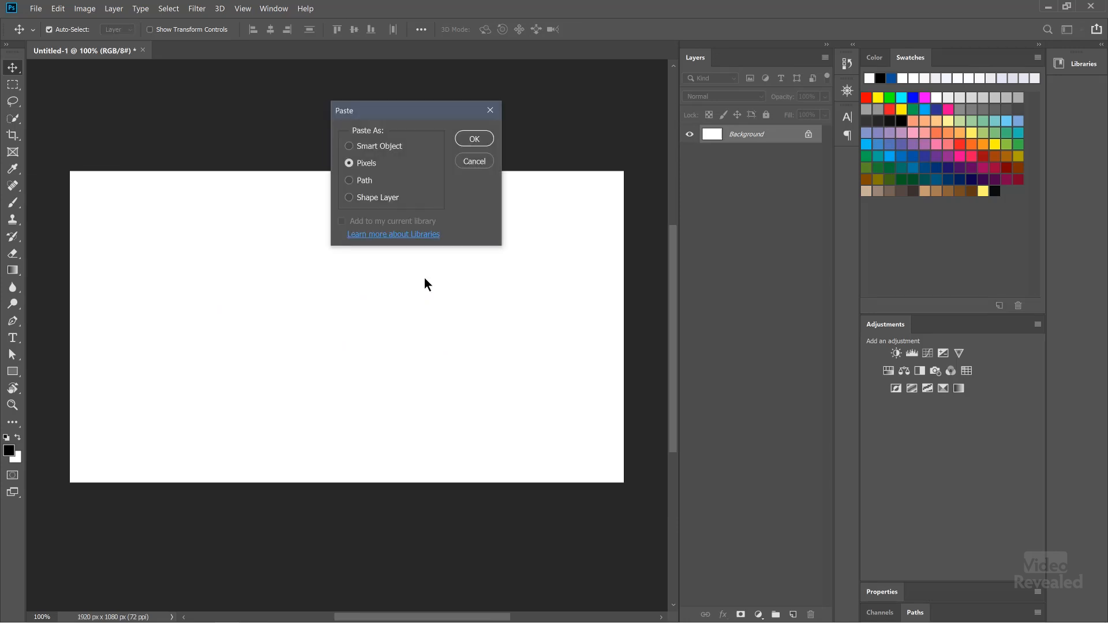
pyautogui.click(486, 140)
pyautogui.moveTo(272, 253); pyautogui.dragTo(365, 364)
pyautogui.click(712, 289)
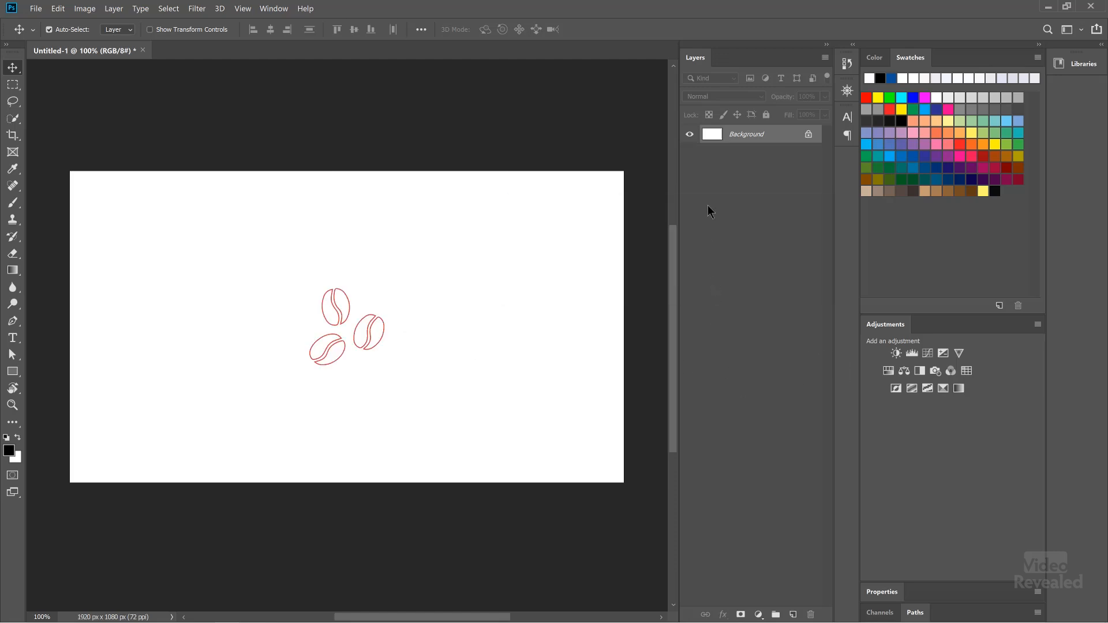
# Show the work path made from the pasted coffee beans in the document's list of paths.
pyautogui.click(915, 614)
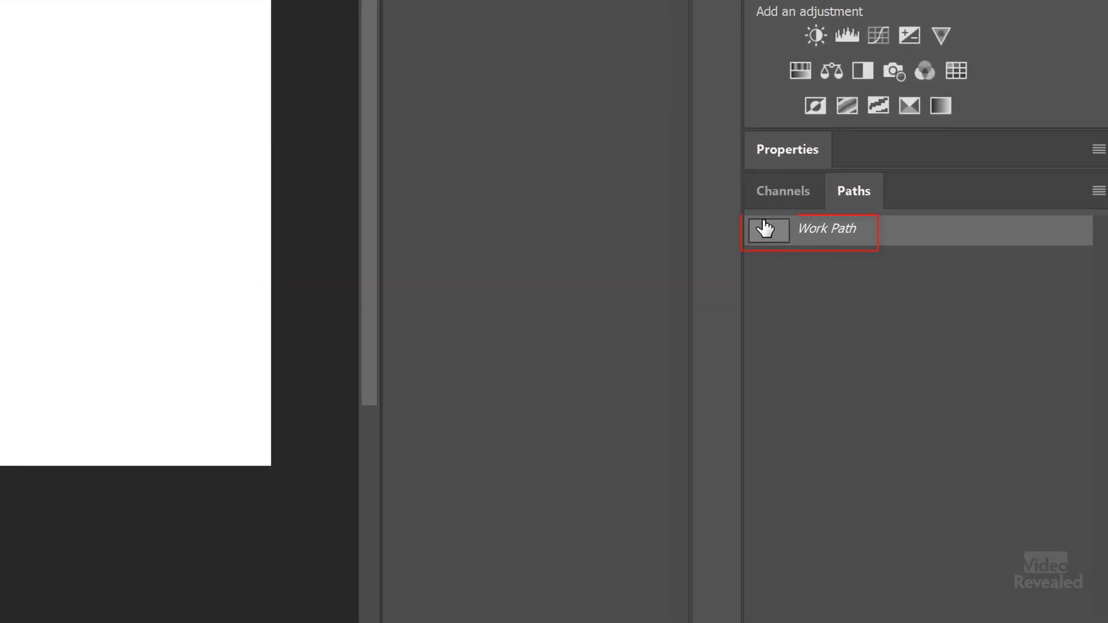
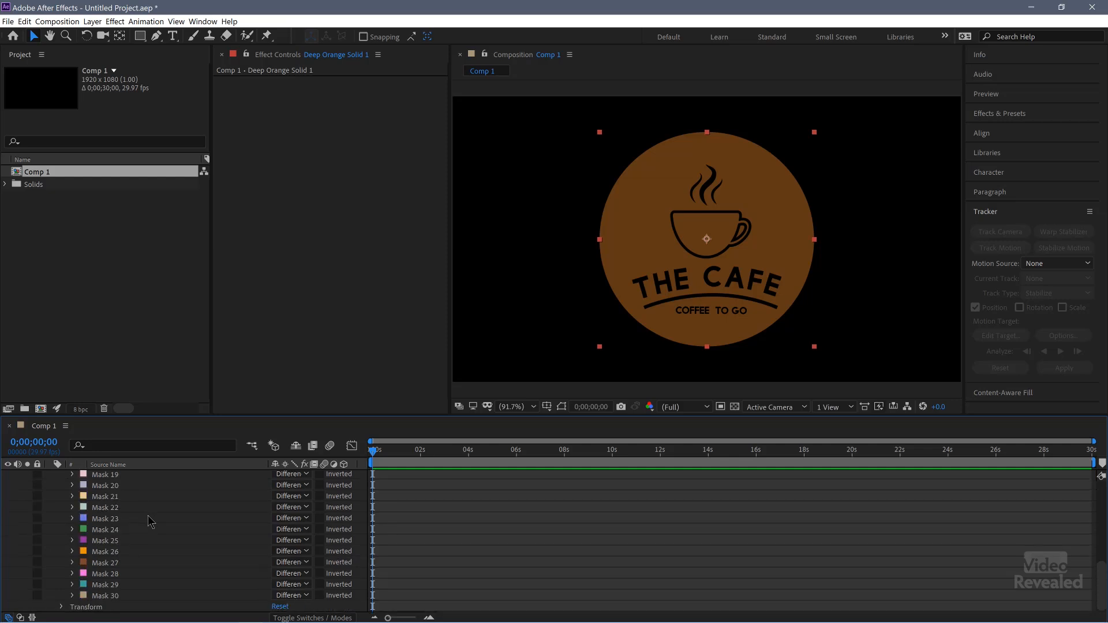
# In After Effects, collapse the Deep Orange Solid 1 layer and import Coffee Logo.ai as footage with merged layers.
pyautogui.scroll(8, 150, 523)
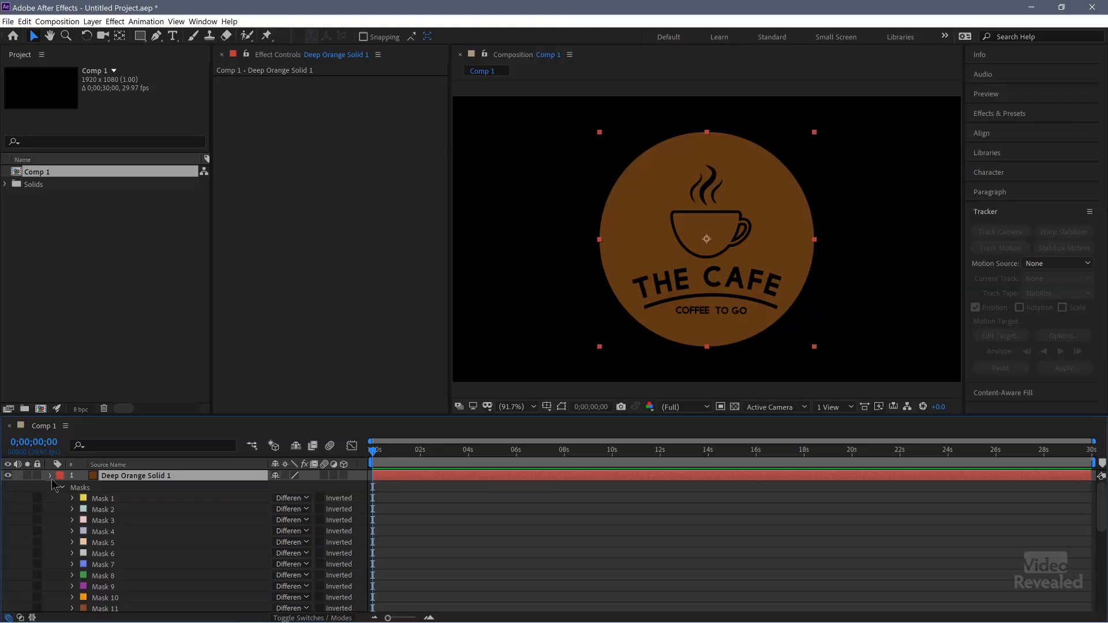
pyautogui.click(100, 488)
pyautogui.doubleClick(54, 284)
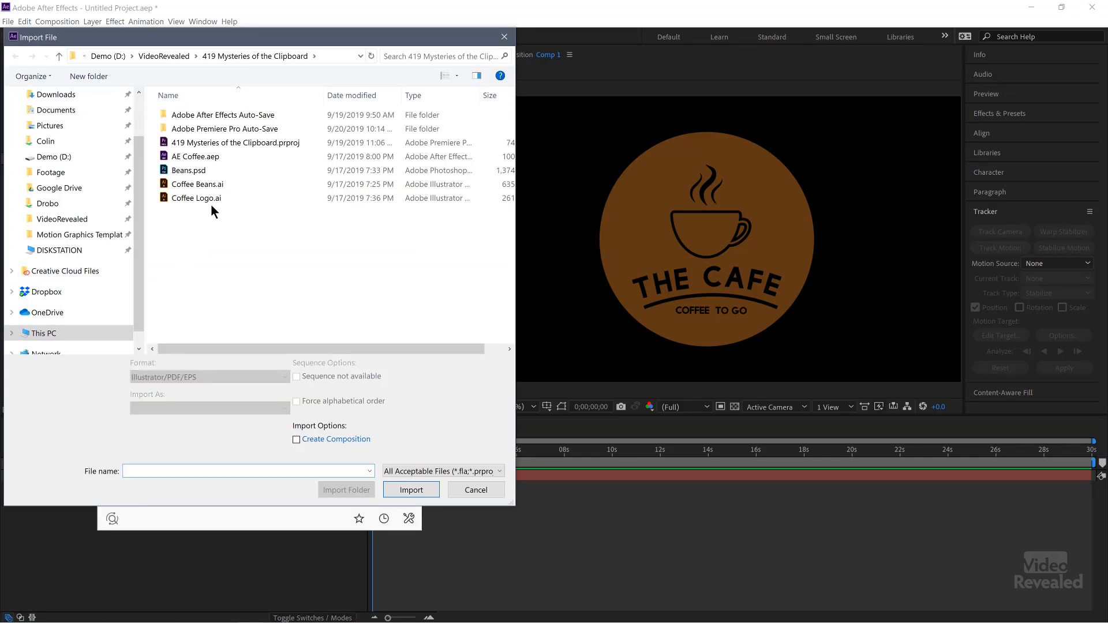
pyautogui.click(208, 196)
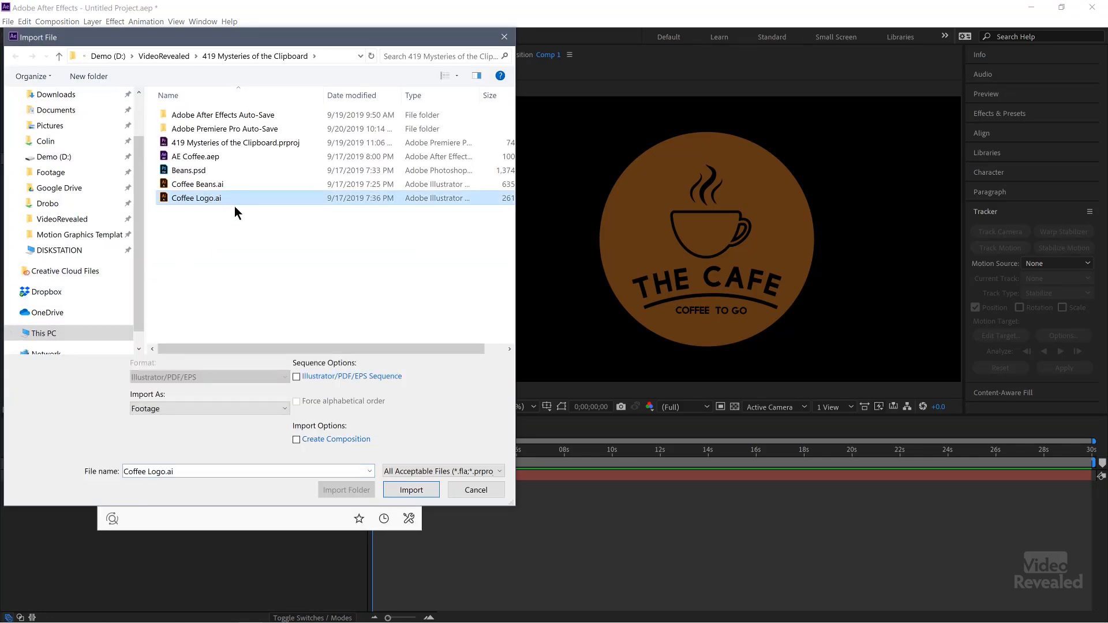
pyautogui.doubleClick(233, 201)
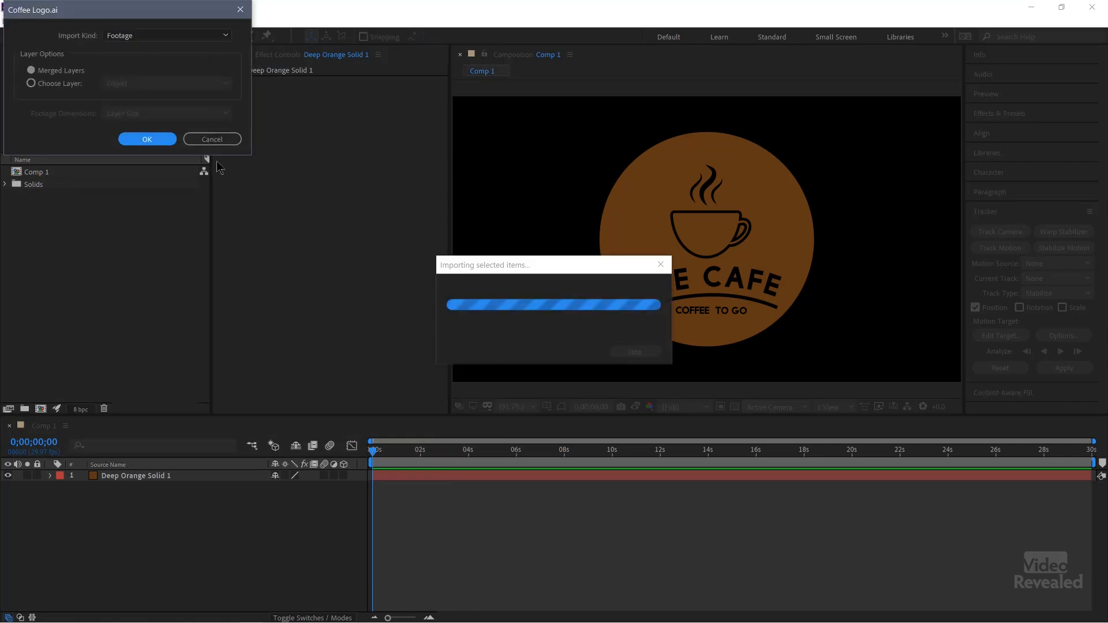
pyautogui.click(161, 137)
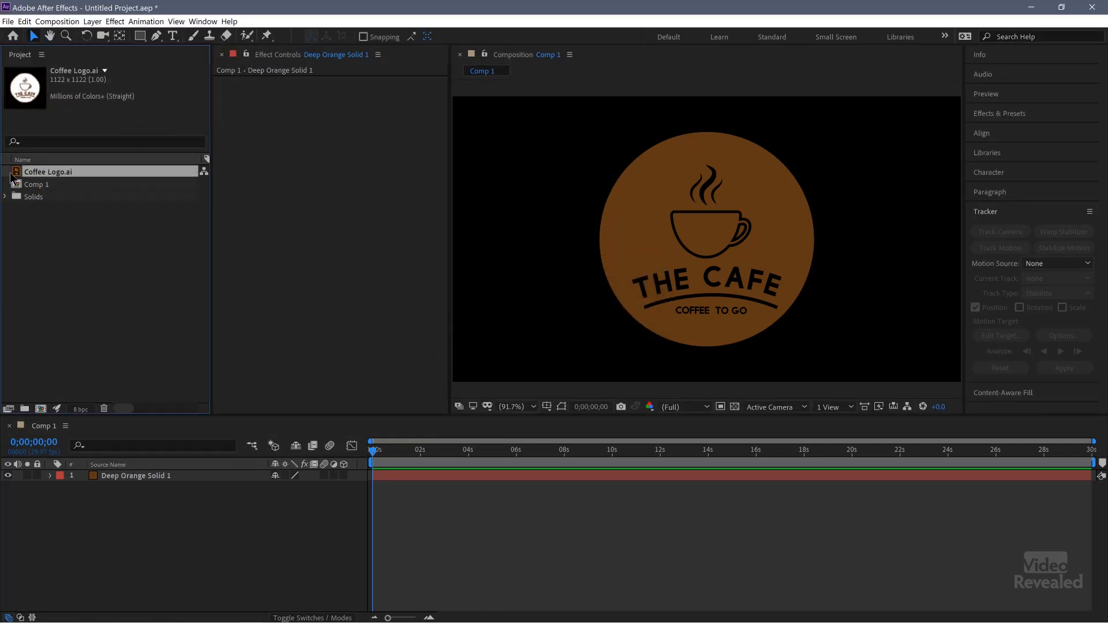
# Delete the Deep Orange Solid 1 layer and add the Coffee Logo.ai footage to Comp 1.
pyautogui.click(133, 476)
pyautogui.press('Delete')
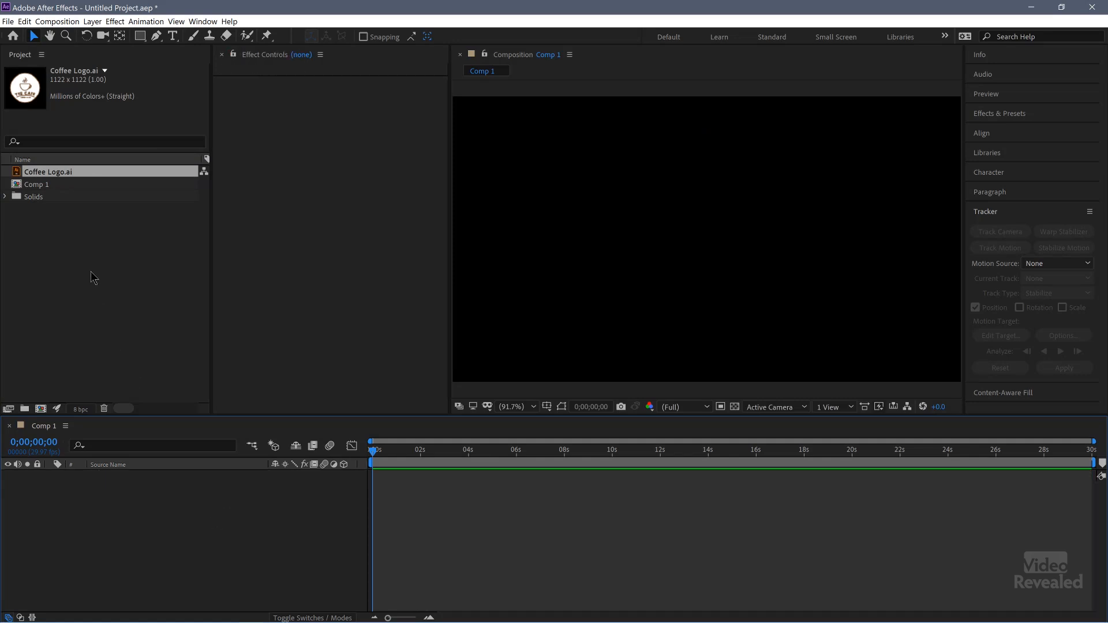
pyautogui.moveTo(17, 174); pyautogui.dragTo(116, 508)
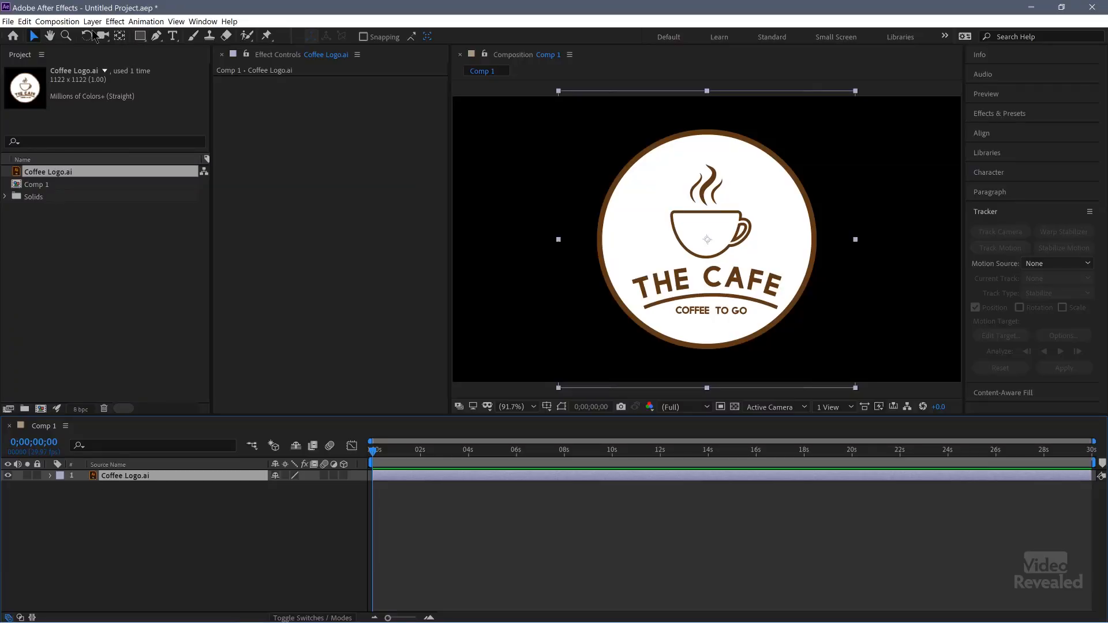
# Create shapes from the Coffee Logo.ai vector layer and delete the original Coffee Logo.ai layer.
pyautogui.click(92, 21)
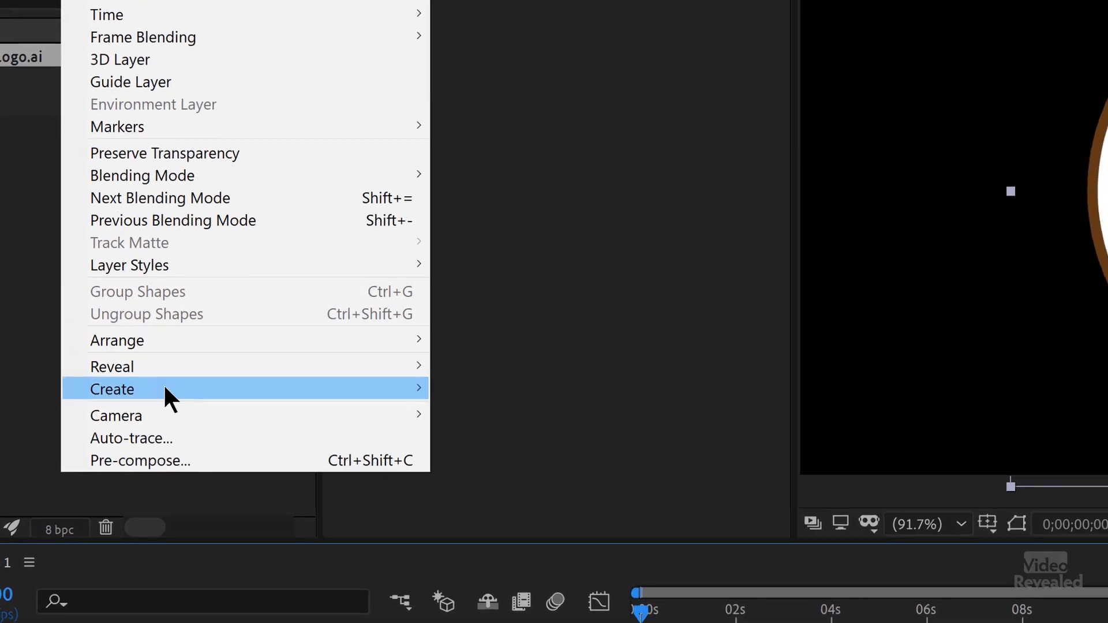
pyautogui.moveTo(164, 383)
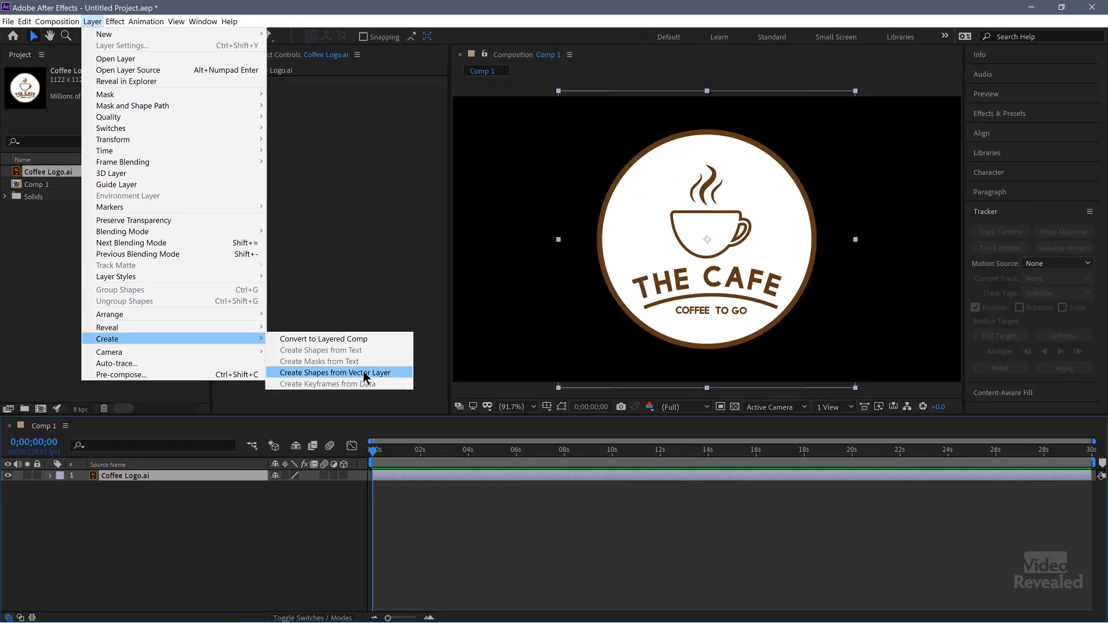
pyautogui.click(362, 372)
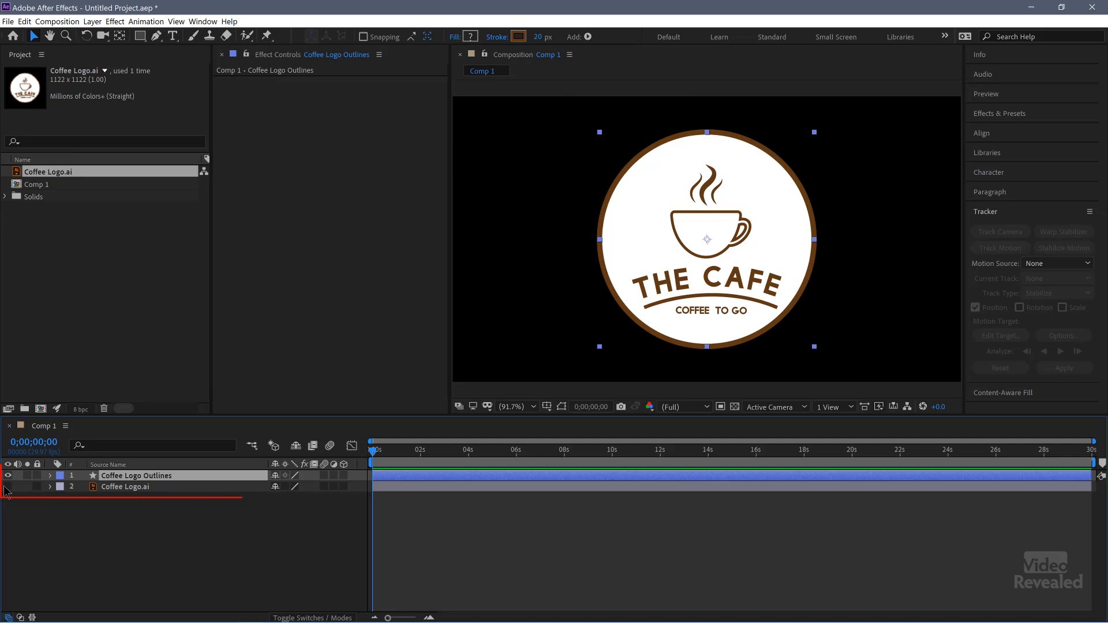
pyautogui.click(149, 488)
pyautogui.press('Delete')
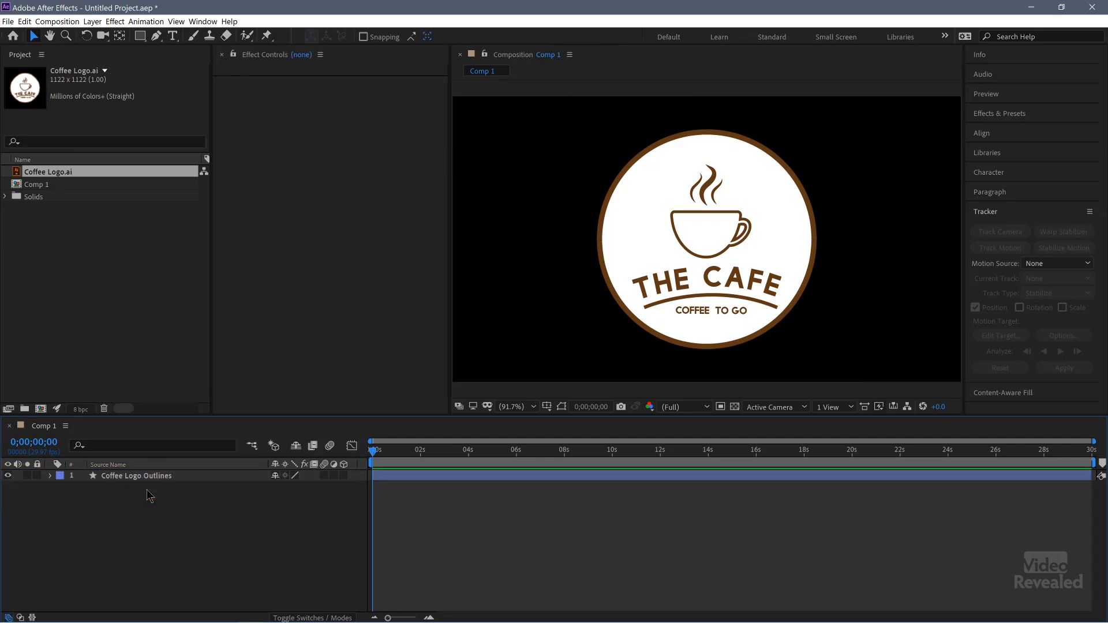
# Hide the shape groups forming the steam above the cup in Coffee Logo Outlines, starting at Group 9, and collapse the layer.
pyautogui.click(52, 479)
pyautogui.click(50, 477)
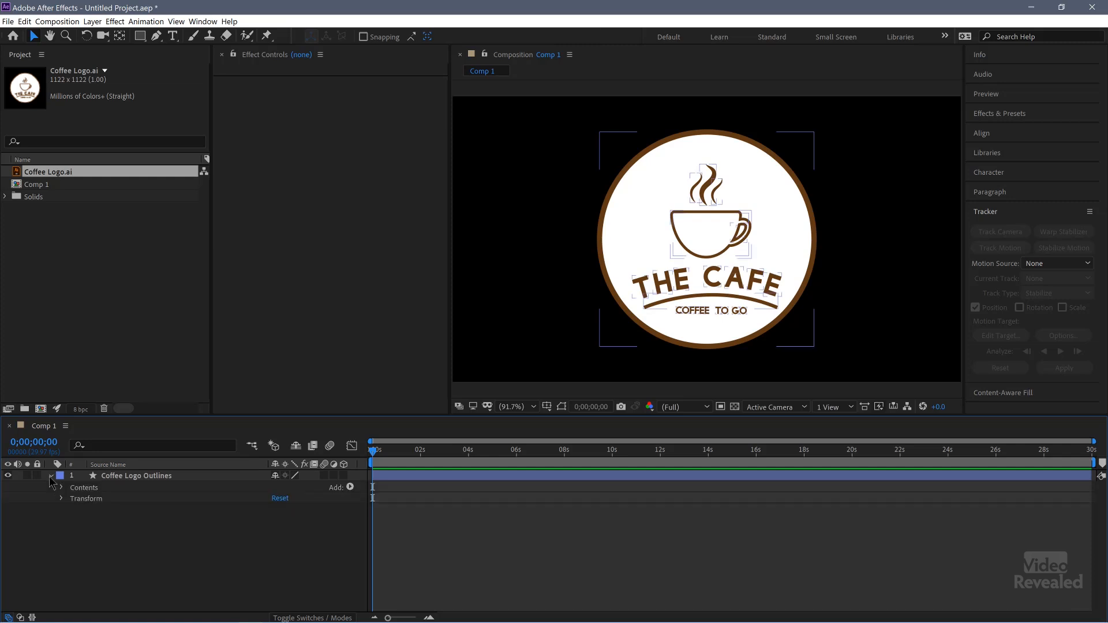
pyautogui.click(61, 488)
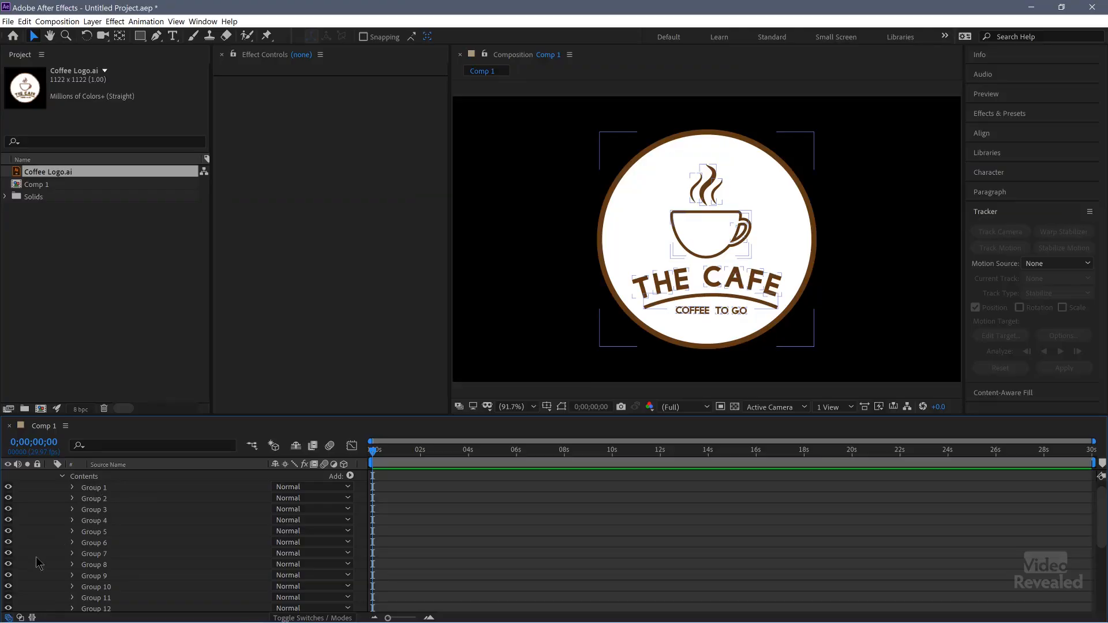
pyautogui.scroll(-3, 36, 558)
pyautogui.click(9, 500)
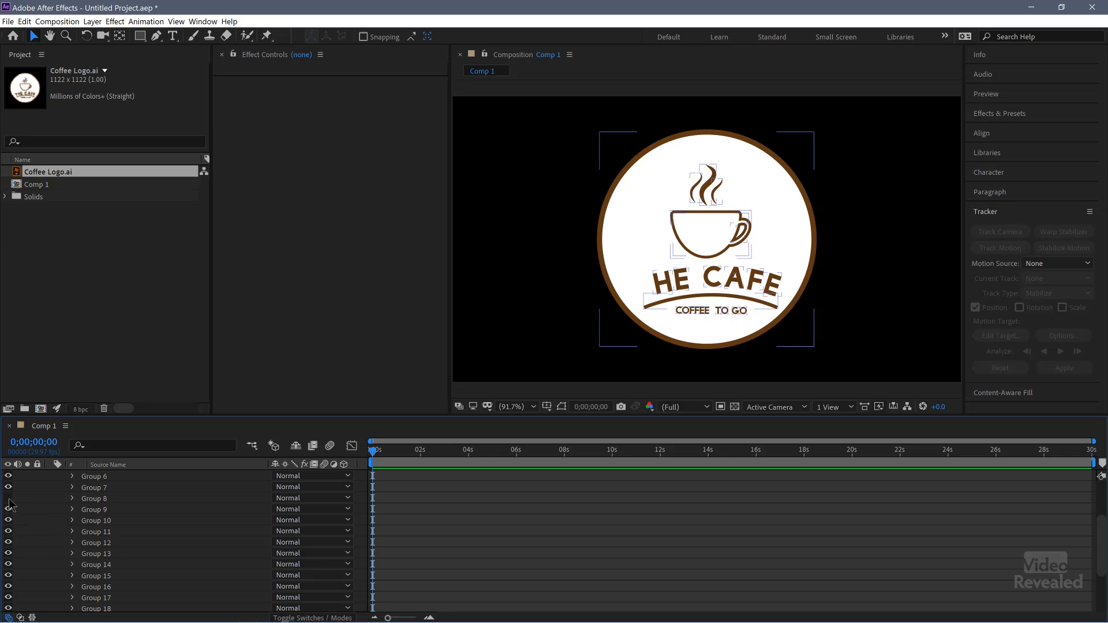
pyautogui.click(9, 509)
pyautogui.click(8, 509)
pyautogui.click(8, 532)
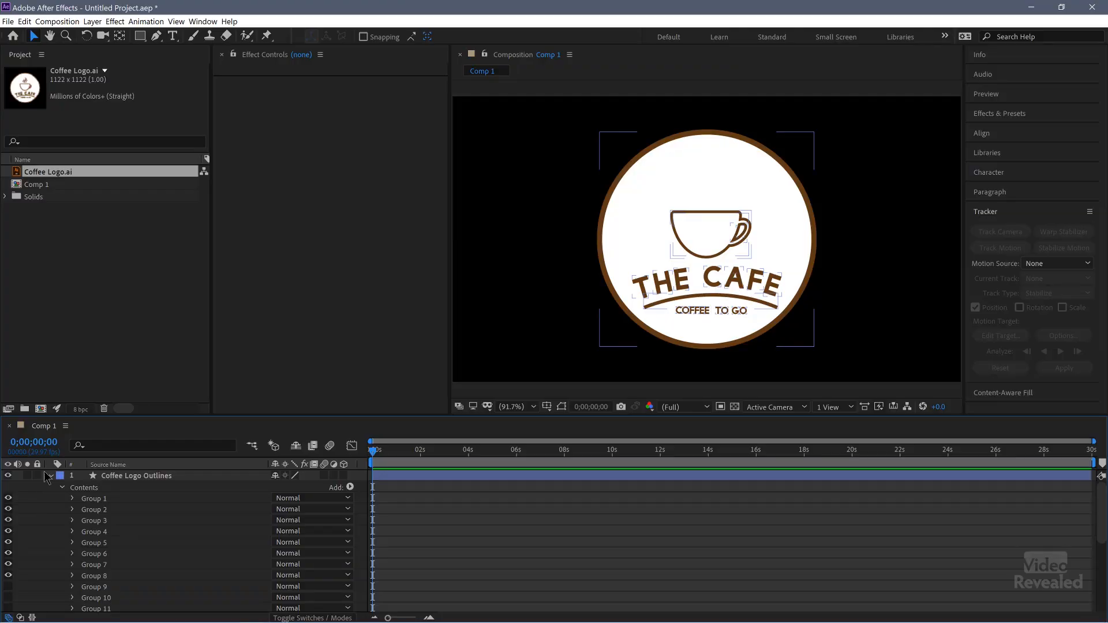
pyautogui.click(49, 475)
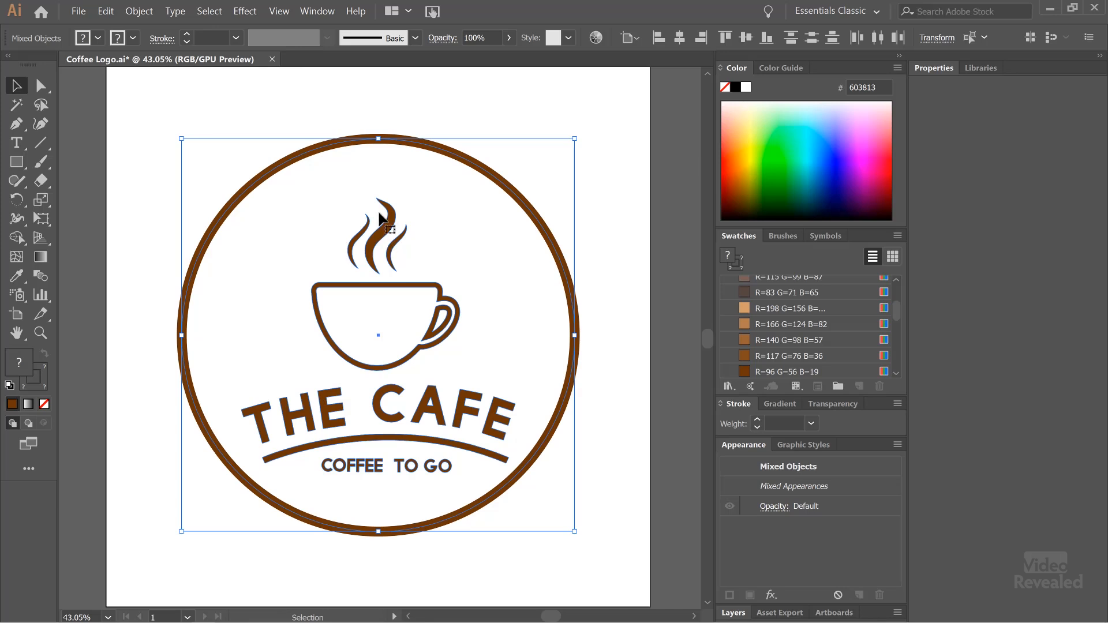
# In Illustrator, ungroup the artwork inside the circle of Coffee Logo.ai.
pyautogui.click(601, 182)
pyautogui.click(382, 237)
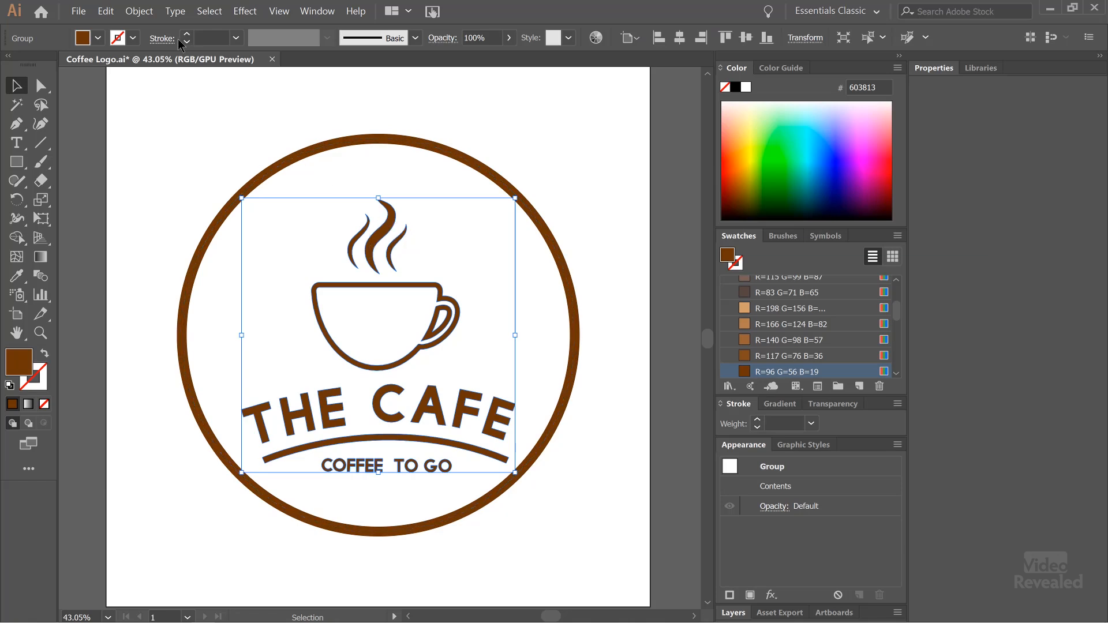
pyautogui.click(139, 11)
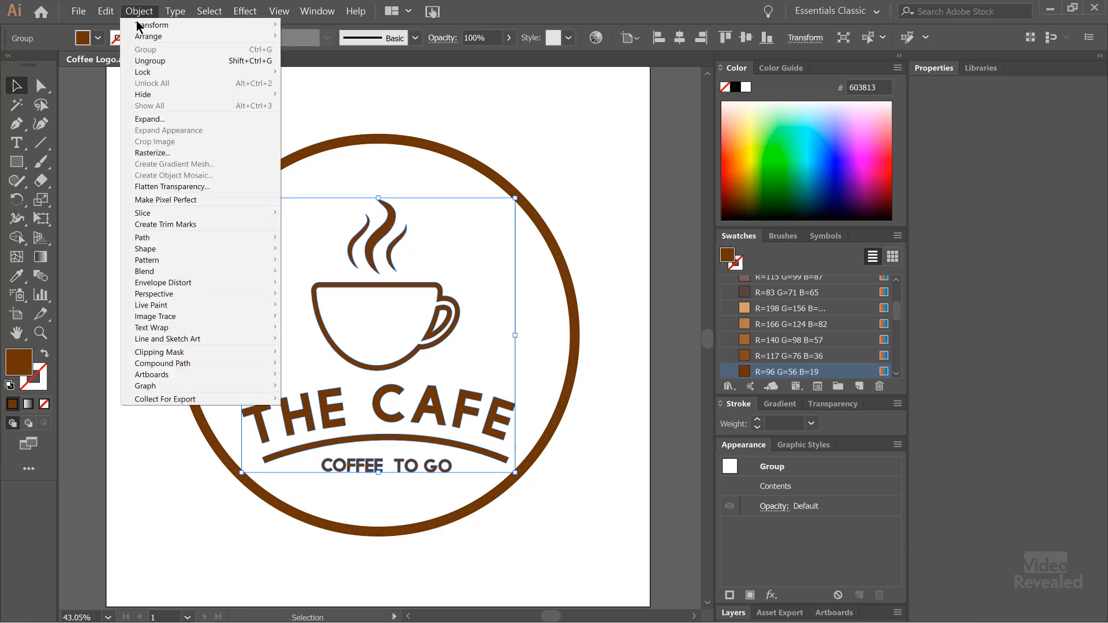
pyautogui.click(166, 61)
# Select the three steam shapes above the cup and copy them.
pyautogui.click(557, 157)
pyautogui.click(363, 237)
pyautogui.keyDown('shift'); pyautogui.click(383, 234); pyautogui.keyUp('shift')
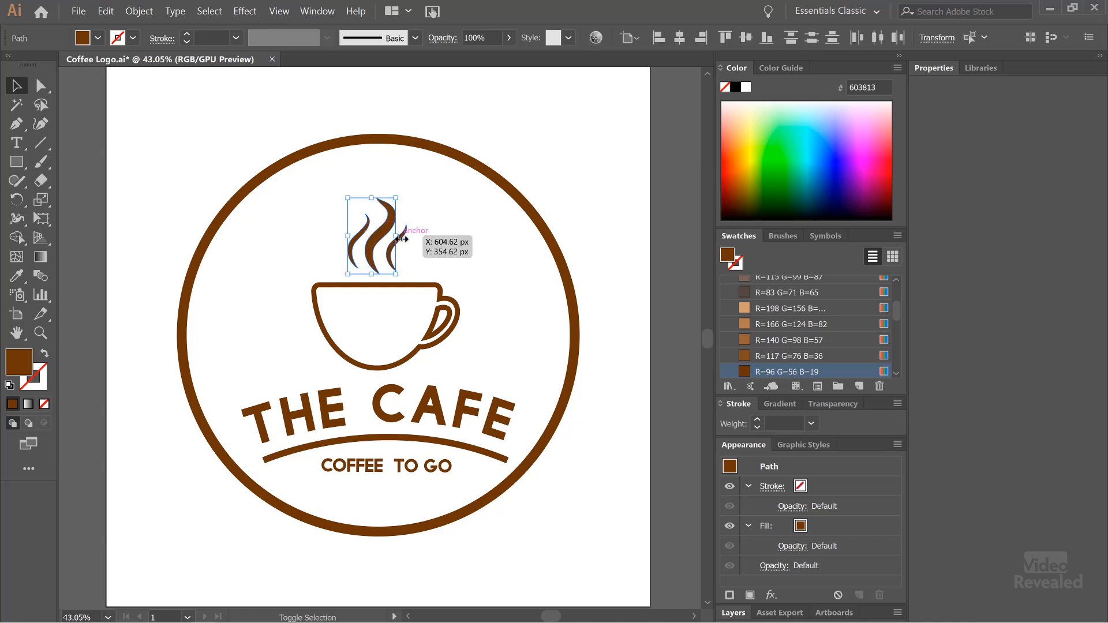
pyautogui.keyDown('shift'); pyautogui.click(407, 238); pyautogui.keyUp('shift')
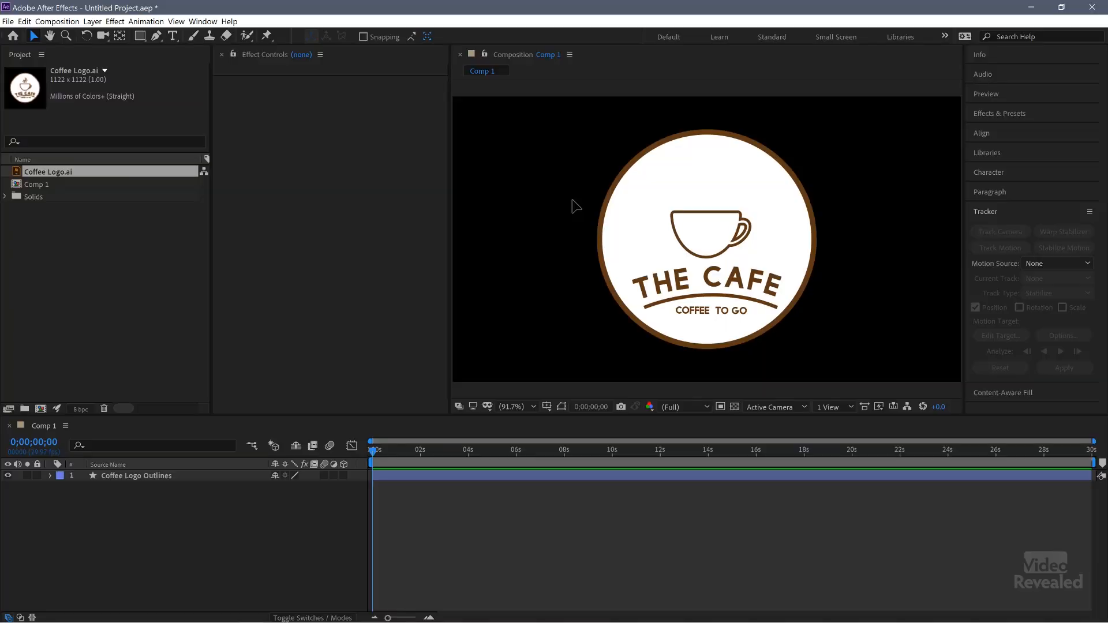
# In After Effects, create a brown 1920 x 1080 px solid named heat above the Coffee Logo Outlines layer.
pyautogui.click(147, 476)
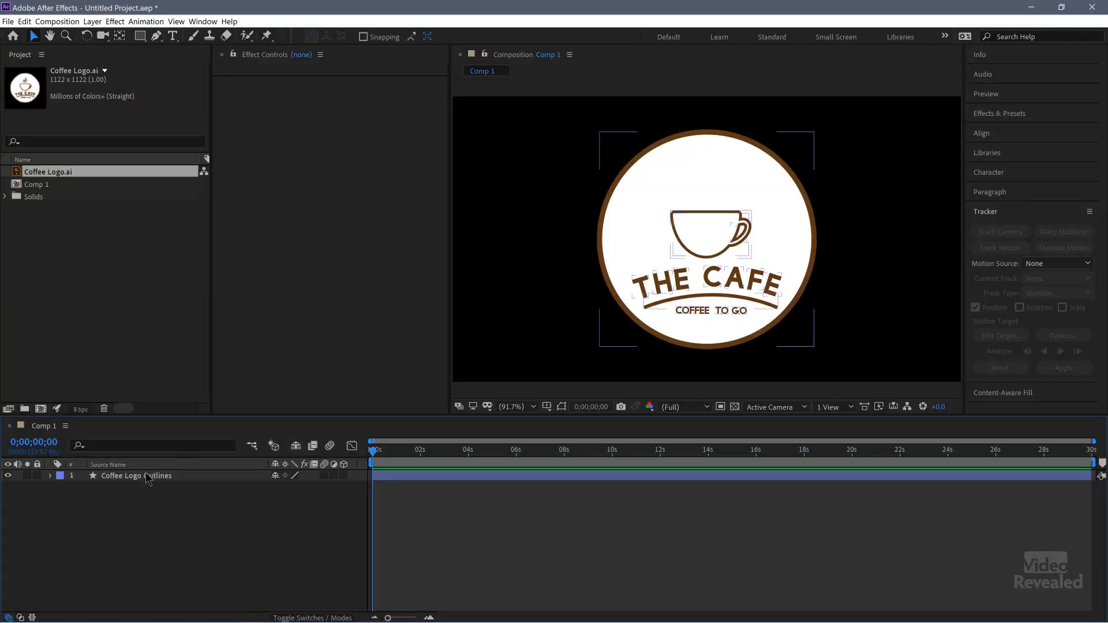
pyautogui.click(96, 23)
pyautogui.moveTo(112, 36)
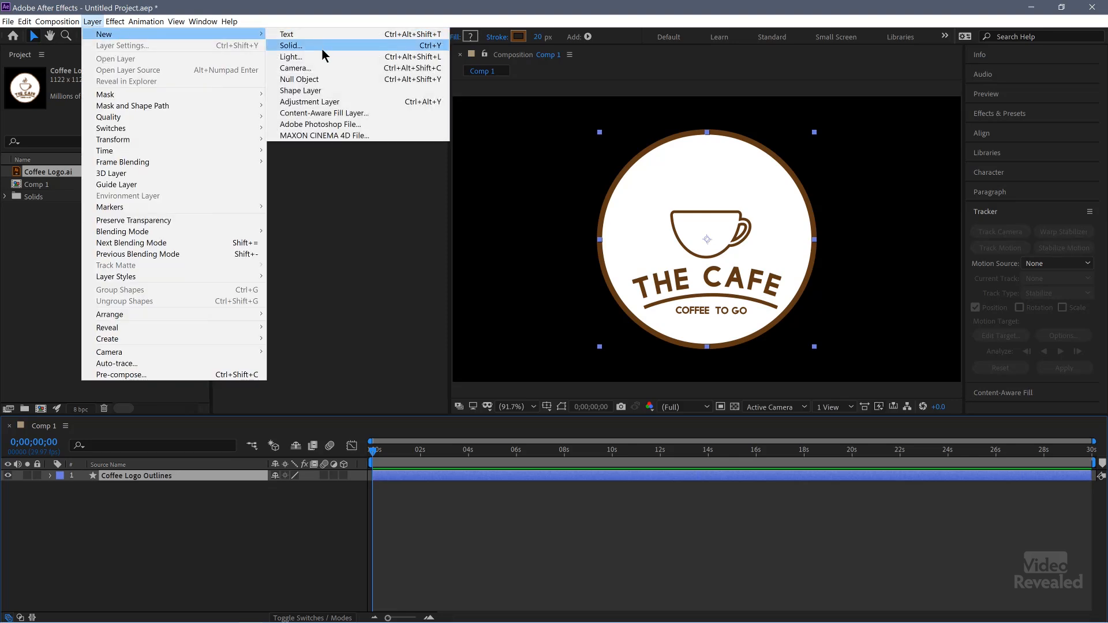
pyautogui.click(325, 46)
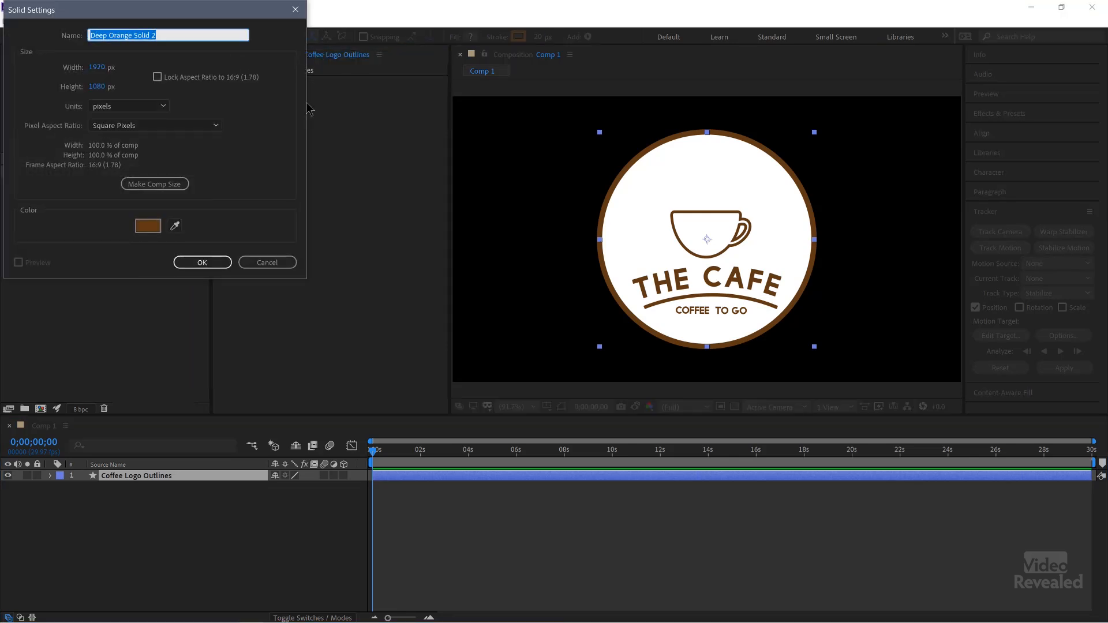
pyautogui.write('hea')
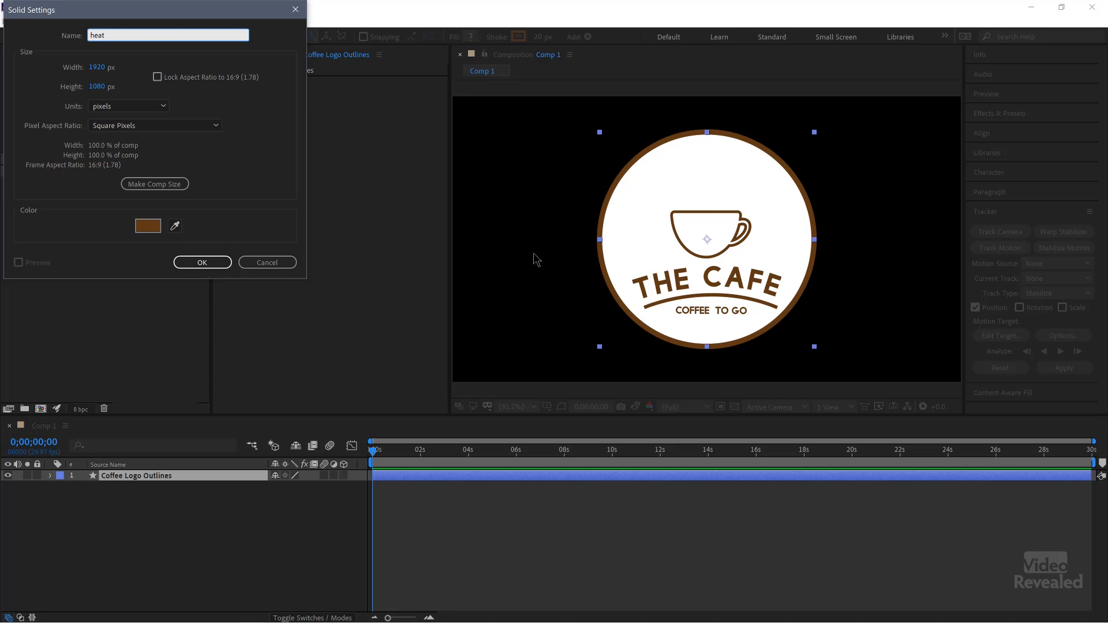
pyautogui.write('t')
pyautogui.click(189, 256)
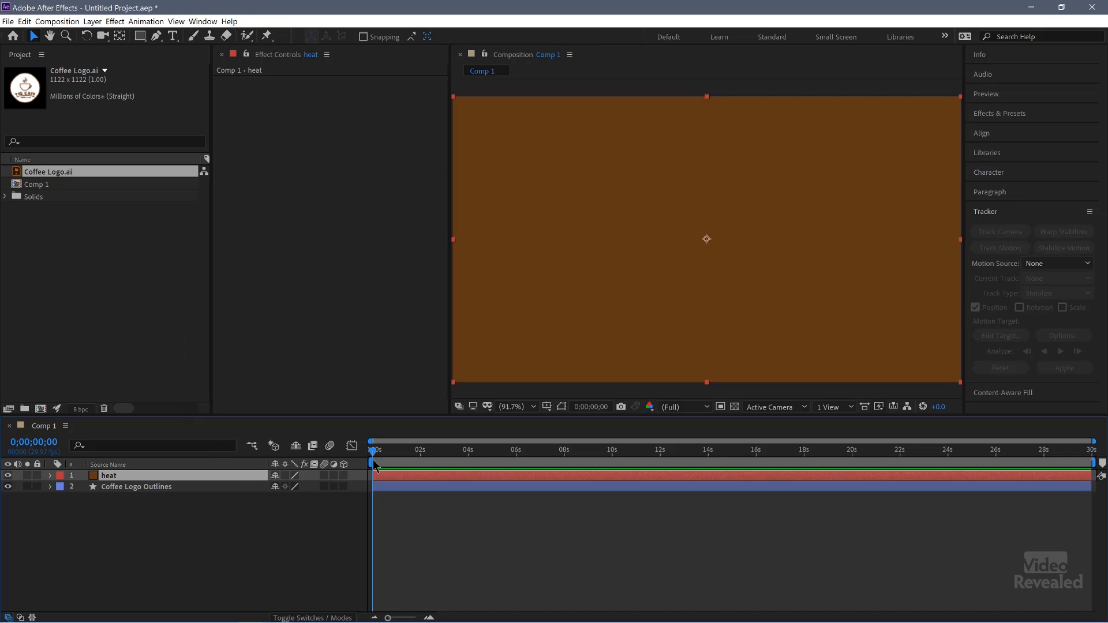
# Paste the copied steam shapes as masks onto the heat solid and set its position to 964, 320 above the cup.
pyautogui.click(311, 504)
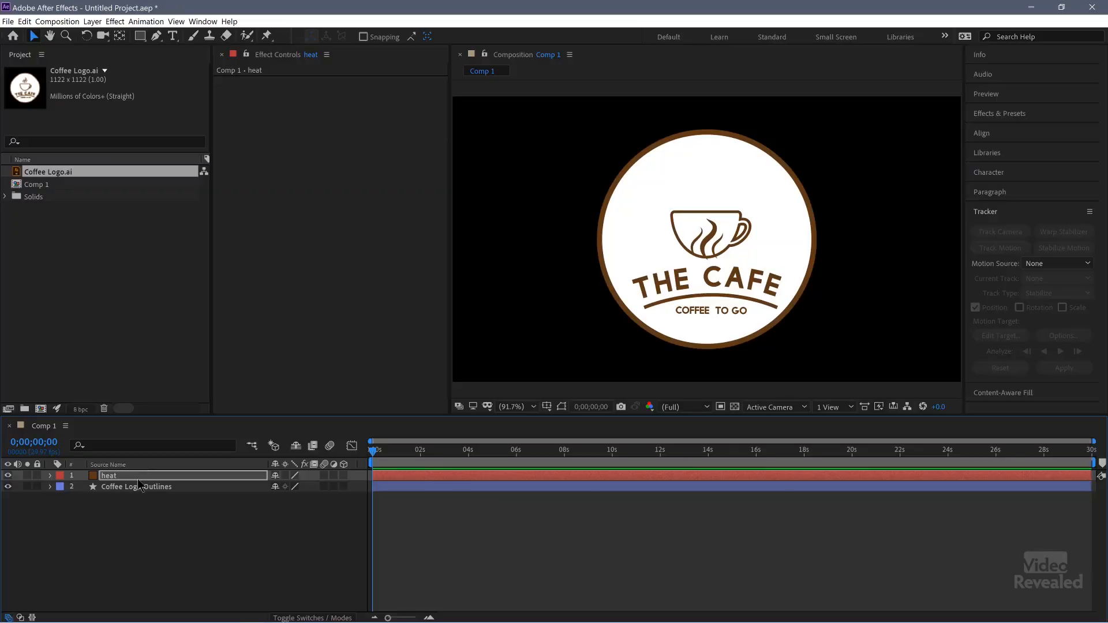
pyautogui.press('Return')
pyautogui.press('p')
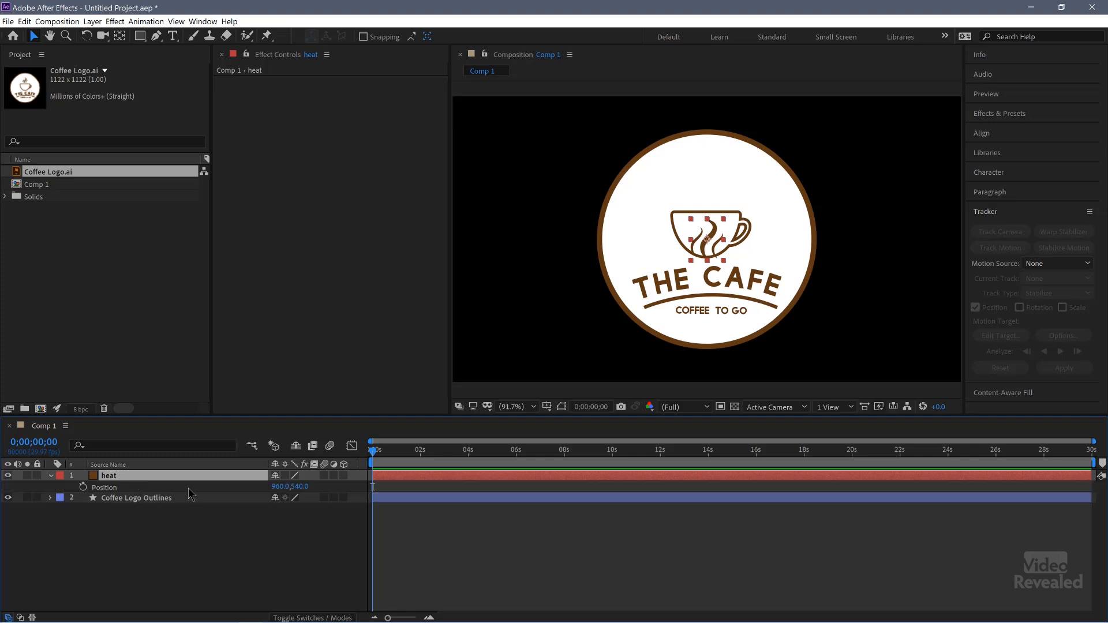
pyautogui.moveTo(281, 487); pyautogui.dragTo(134, 509)
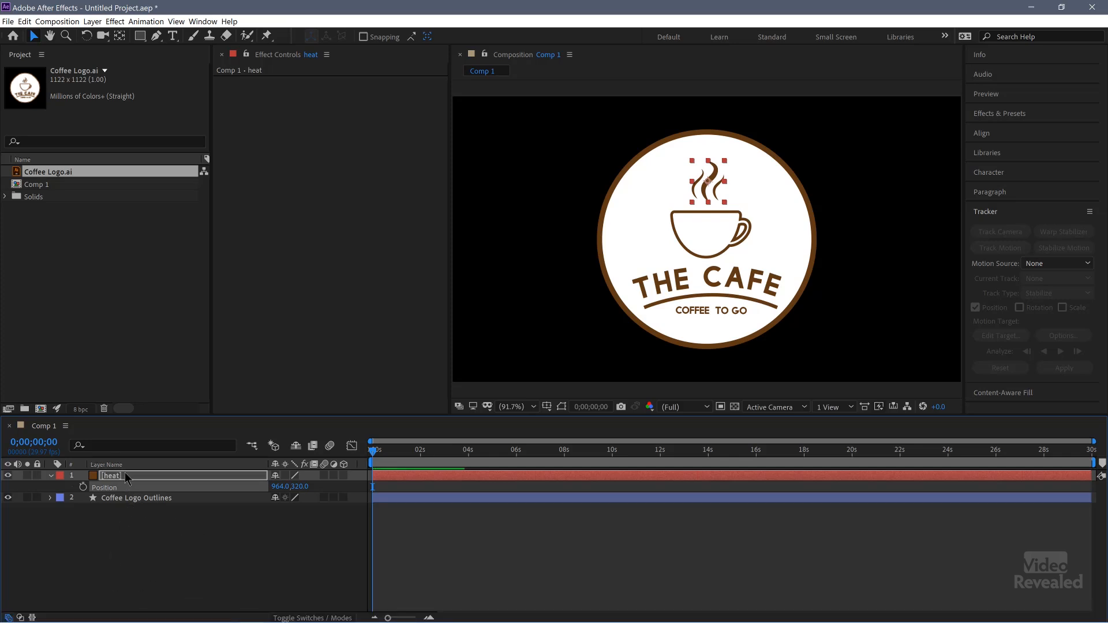
# Apply the Wave Warp effect to the heat solid with a wave height of 12 and a wave width of 50.
pyautogui.click(114, 21)
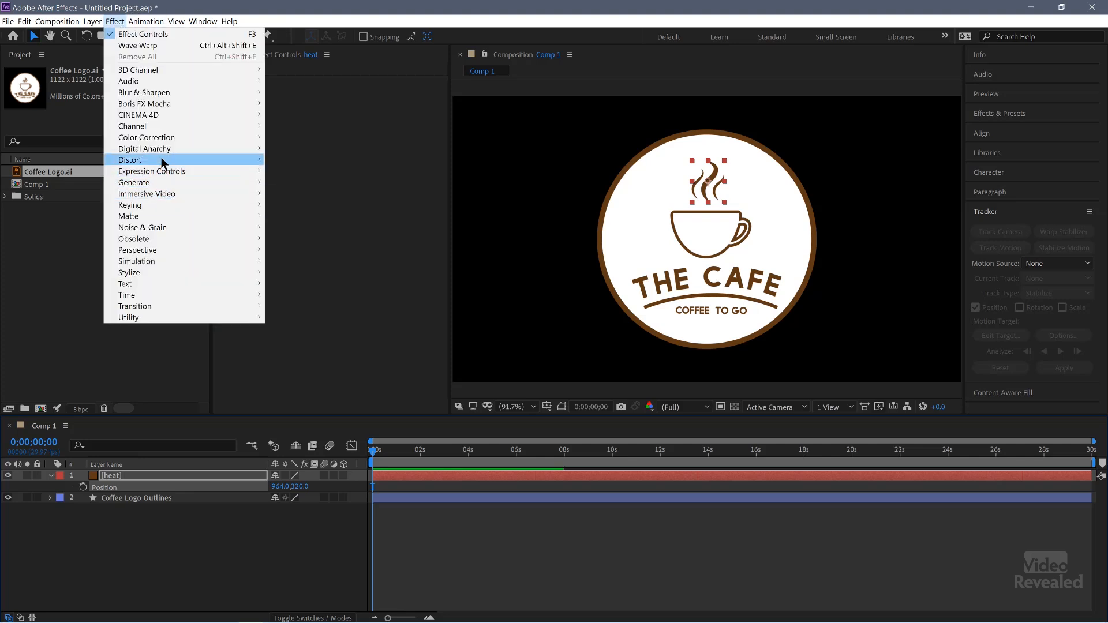
pyautogui.moveTo(165, 162)
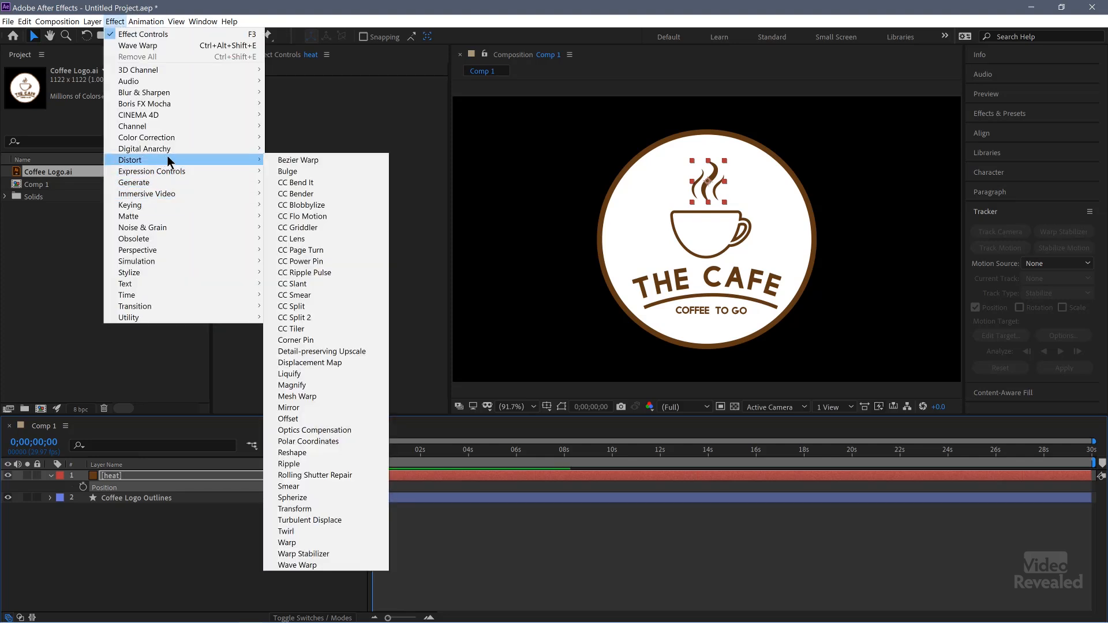
pyautogui.click(337, 566)
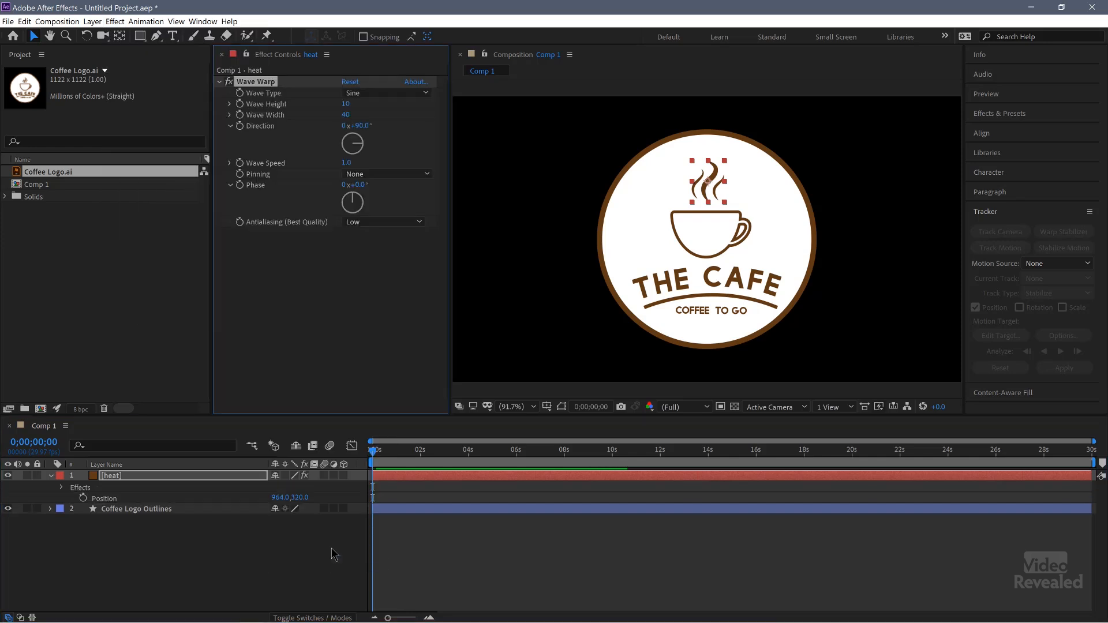
pyautogui.click(346, 105)
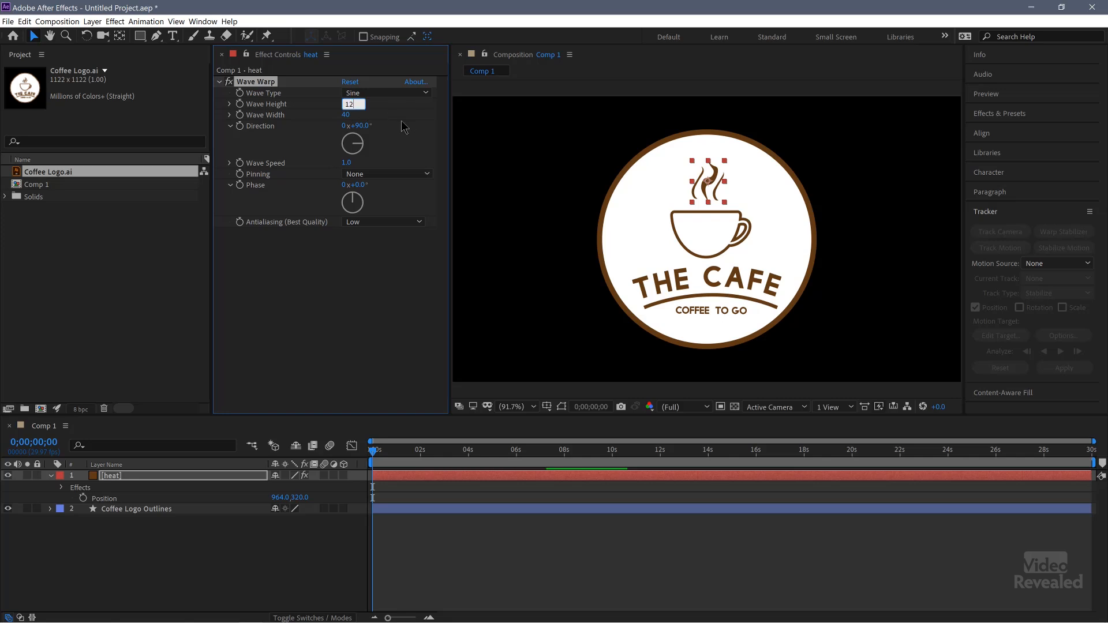
pyautogui.press('Tab')
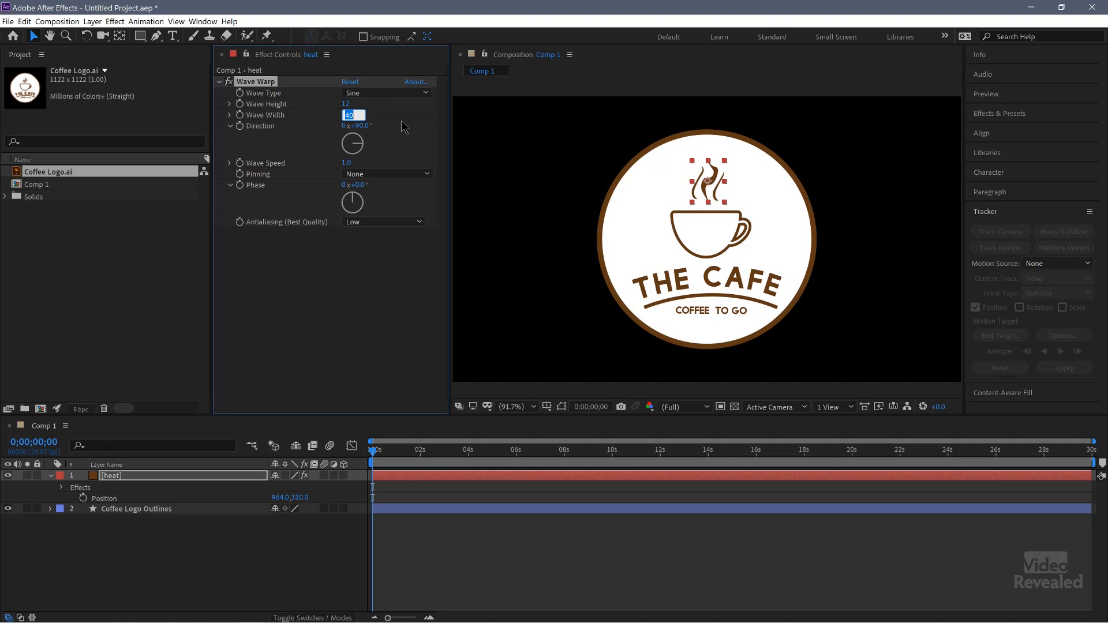
pyautogui.write('50')
pyautogui.press('Tab')
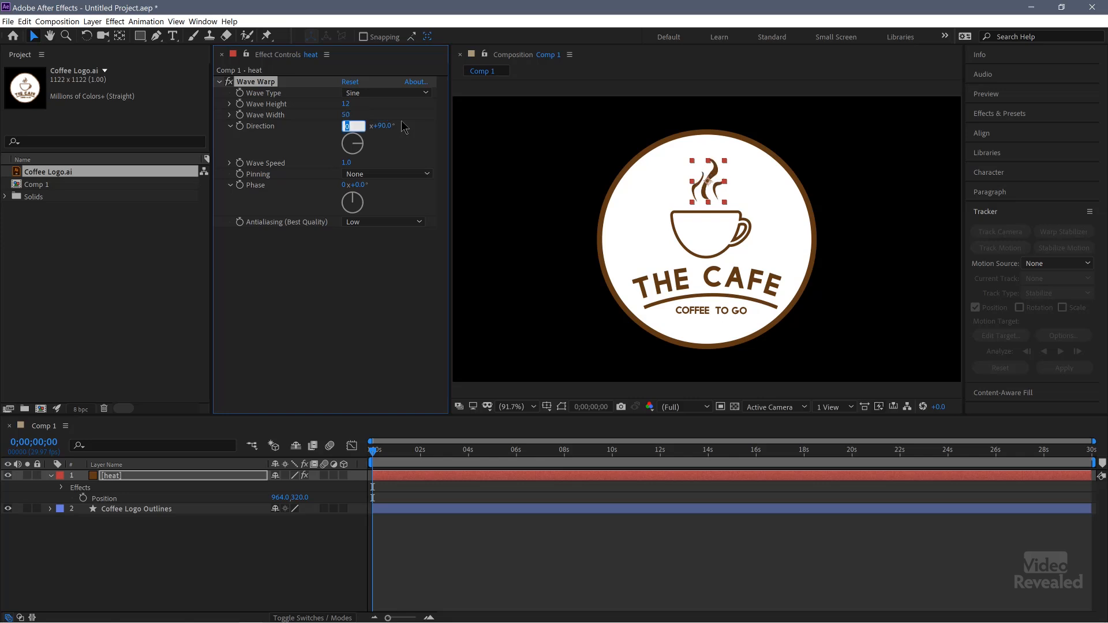
# Set the Wave Warp direction to 0° and its pinning to Bottom Edge.
pyautogui.press('Tab')
pyautogui.press('Tab')
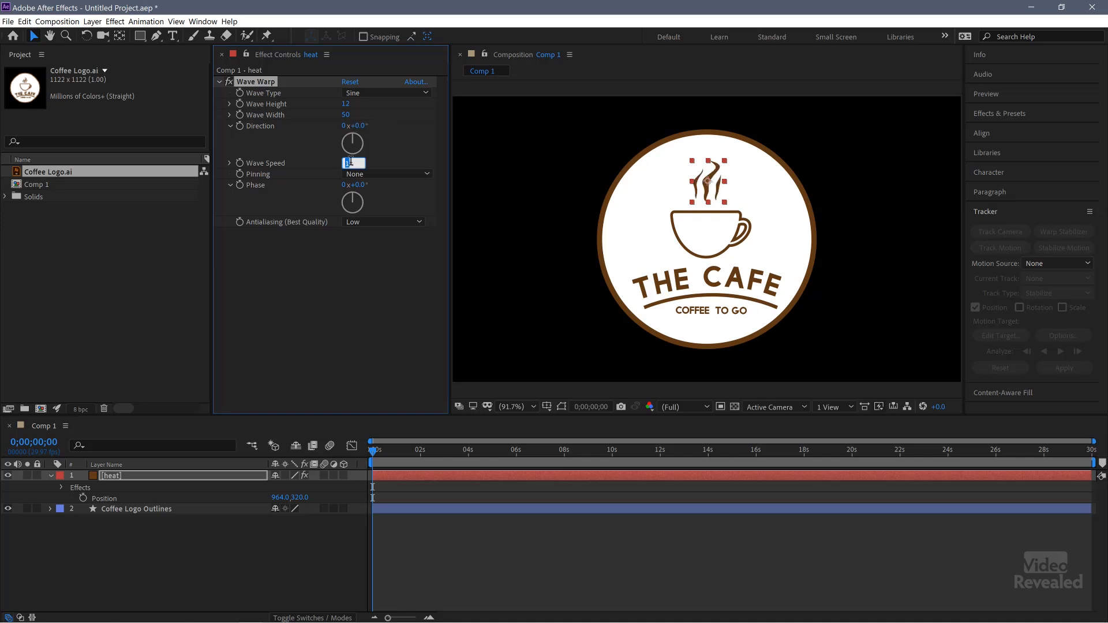
pyautogui.click(391, 176)
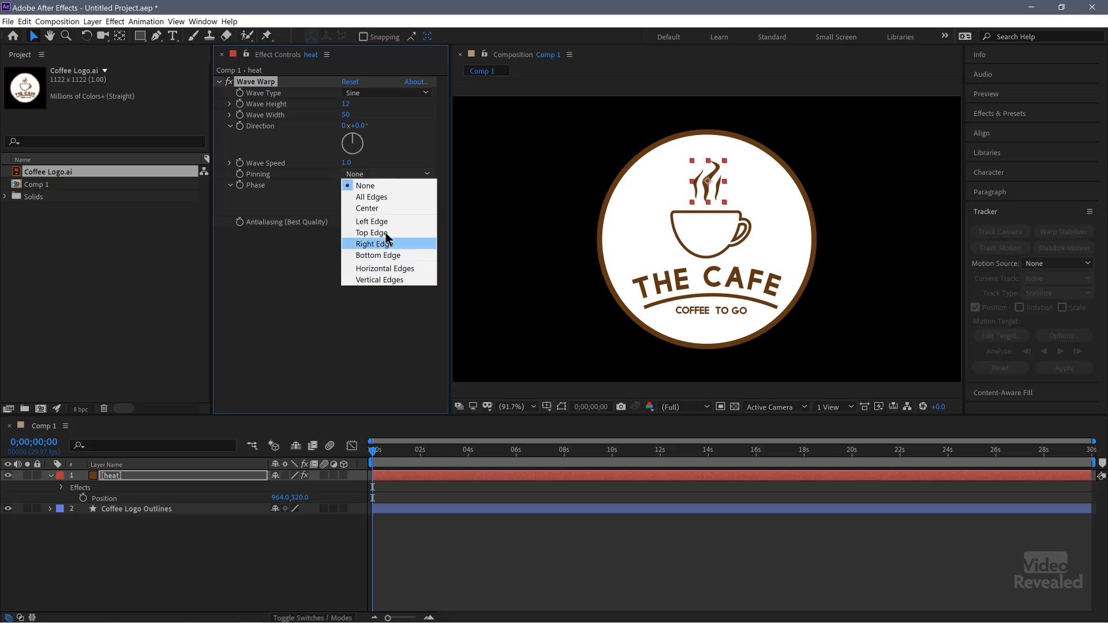
pyautogui.click(381, 256)
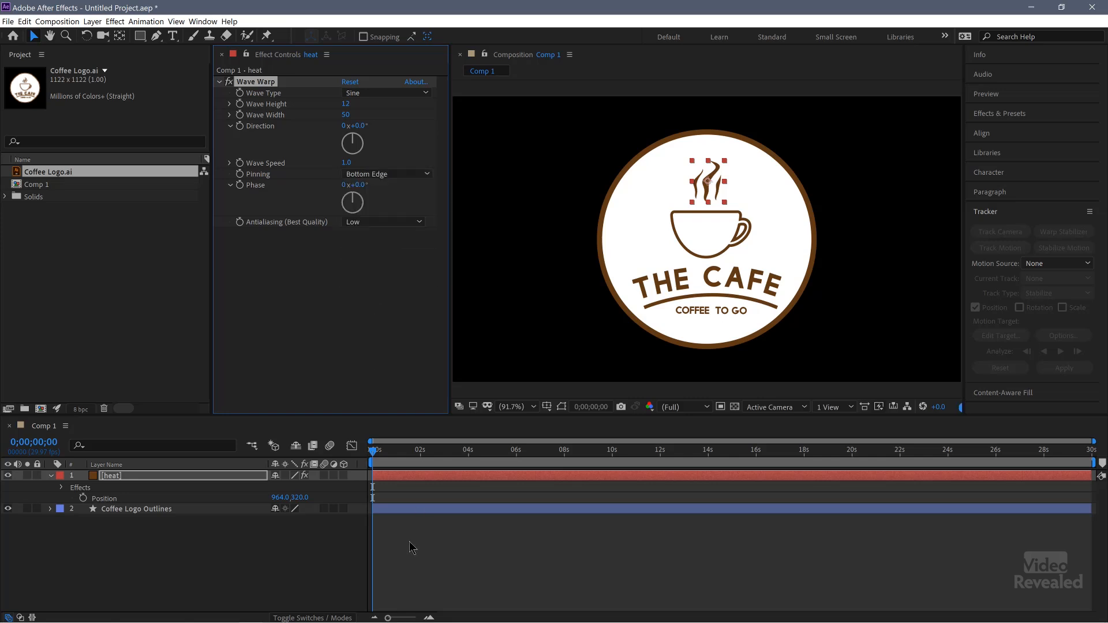
# Deselect the heat layer and preview the waving steam animation in Comp 1.
pyautogui.click(318, 556)
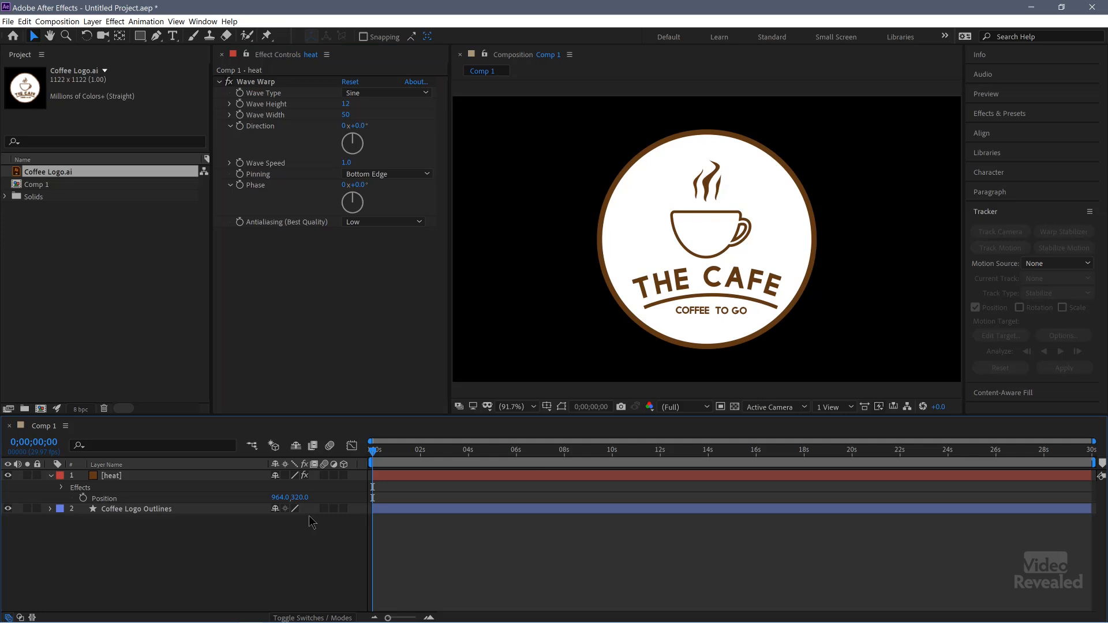
pyautogui.press('space')
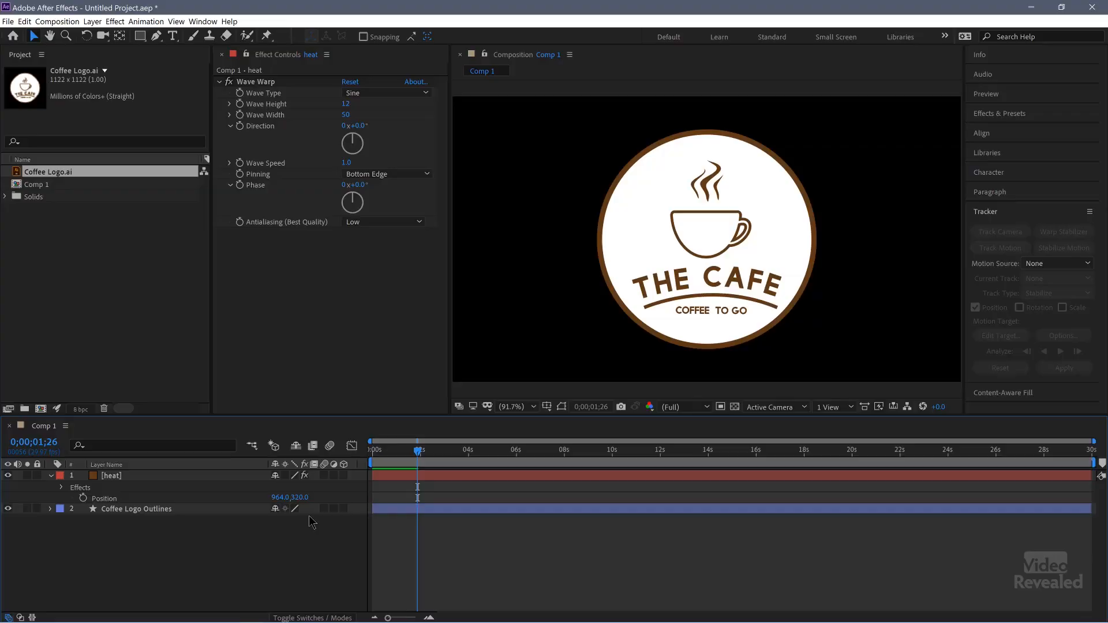
pyautogui.press('space')
# Create a new composition named Comp 2 with the HDTV 1080 29.97 preset and a 30-second duration.
pyautogui.click(28, 339)
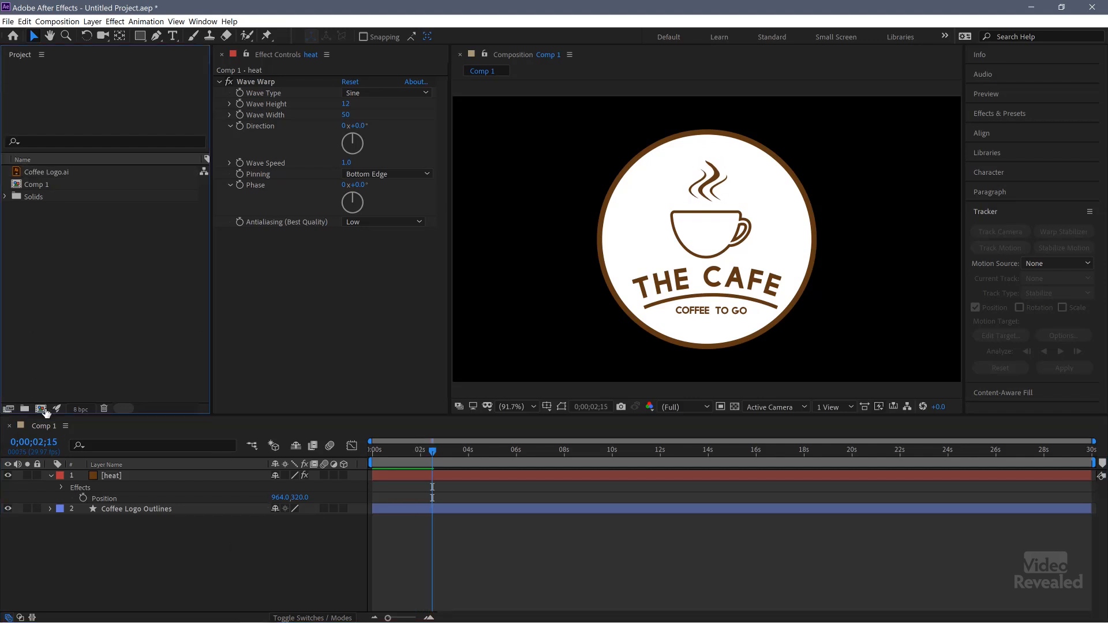
pyautogui.click(40, 410)
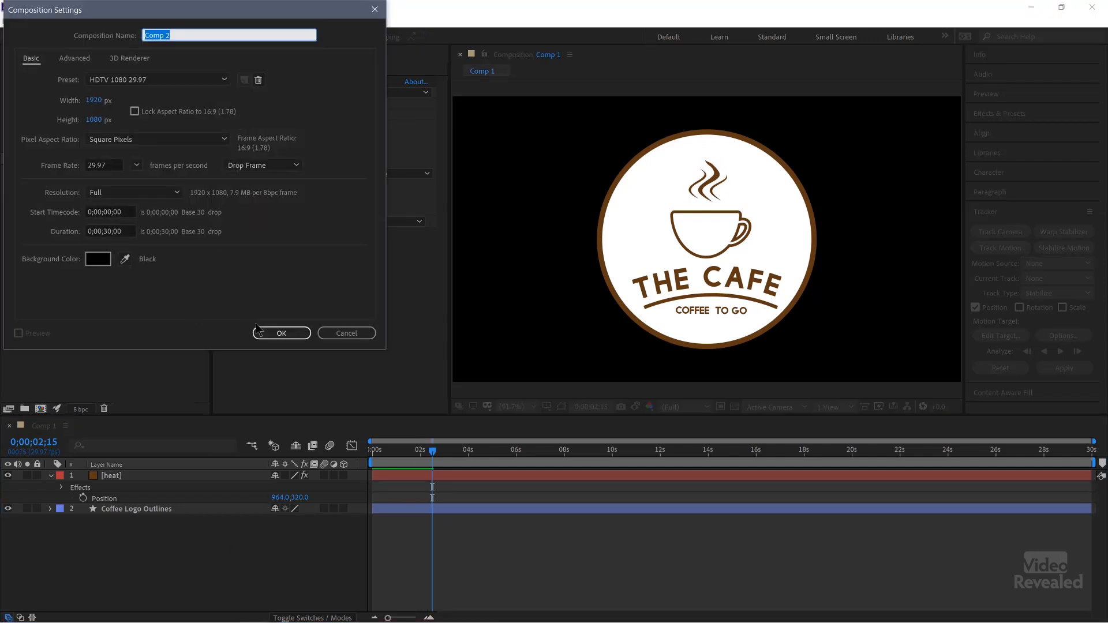
pyautogui.click(289, 333)
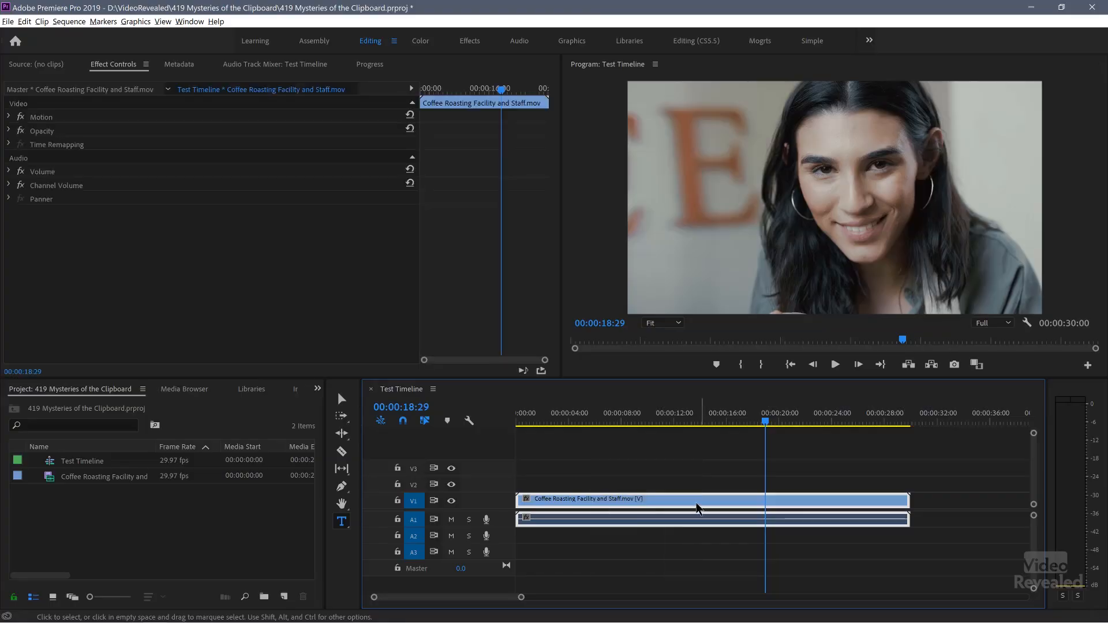
# In Premiere Pro, copy the Coffee Roasting Facility and Staff.mov clip from Test Timeline and paste it into Comp 2 in After Effects.
pyautogui.hotkey('ctrl', 'c')
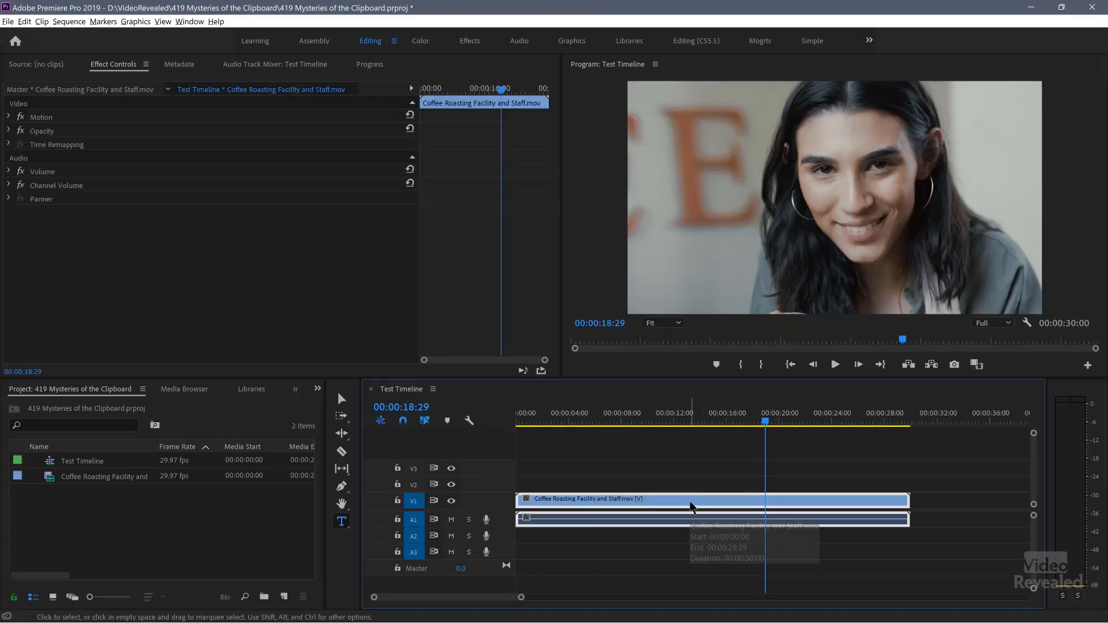
pyautogui.hotkey('alt', 'Tab')
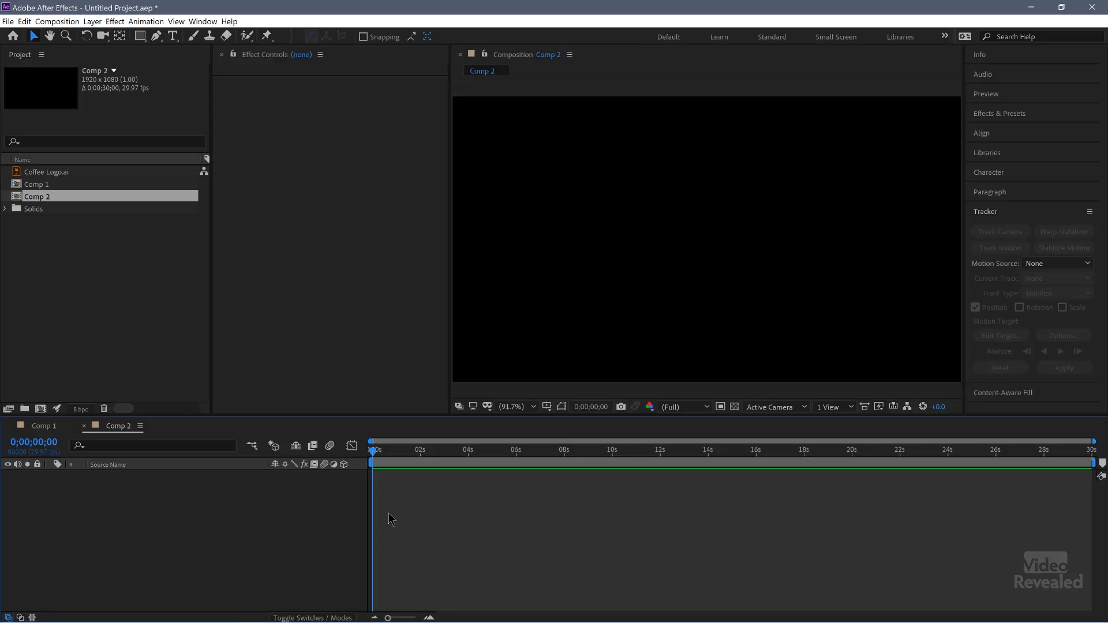
pyautogui.hotkey('ctrl', 'v')
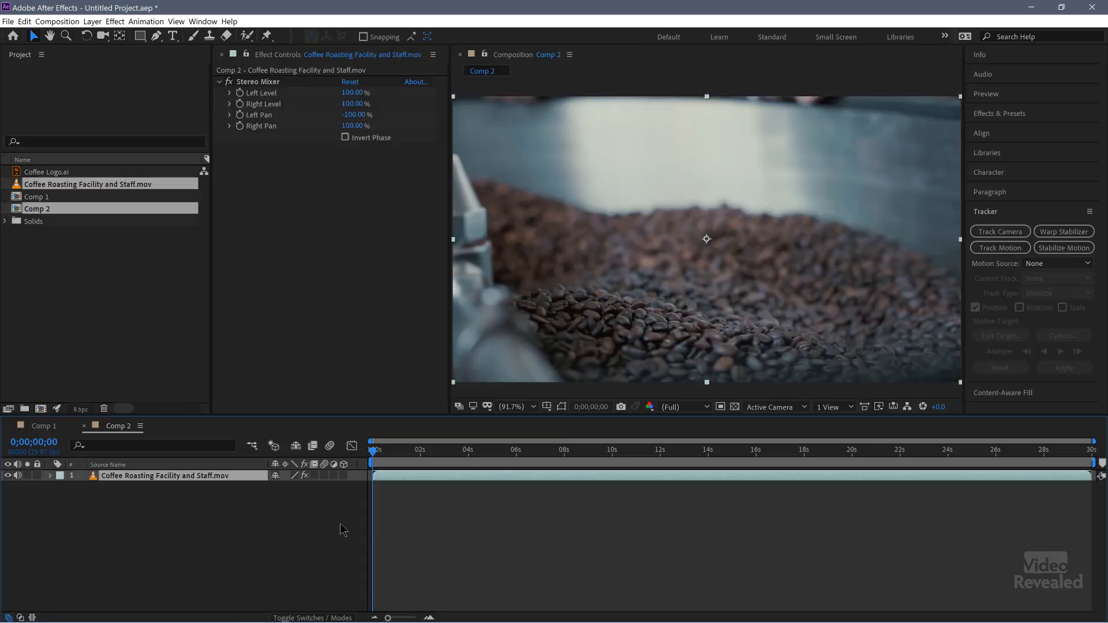
# Move the current time to about 0;00;17;18 and add Comp 1 as a layer above the coffee roasting footage in Comp 2.
pyautogui.moveTo(436, 449); pyautogui.dragTo(691, 463)
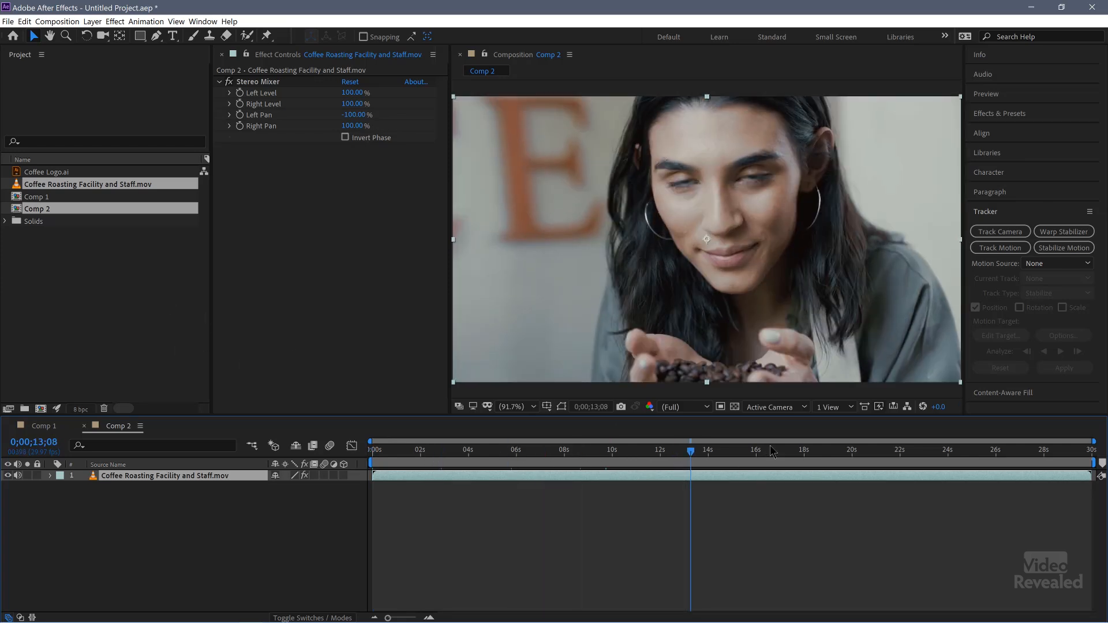
pyautogui.moveTo(786, 451)
pyautogui.mouseDown()
pyautogui.moveTo(816, 450)
pyautogui.moveTo(795, 450)
pyautogui.mouseUp()
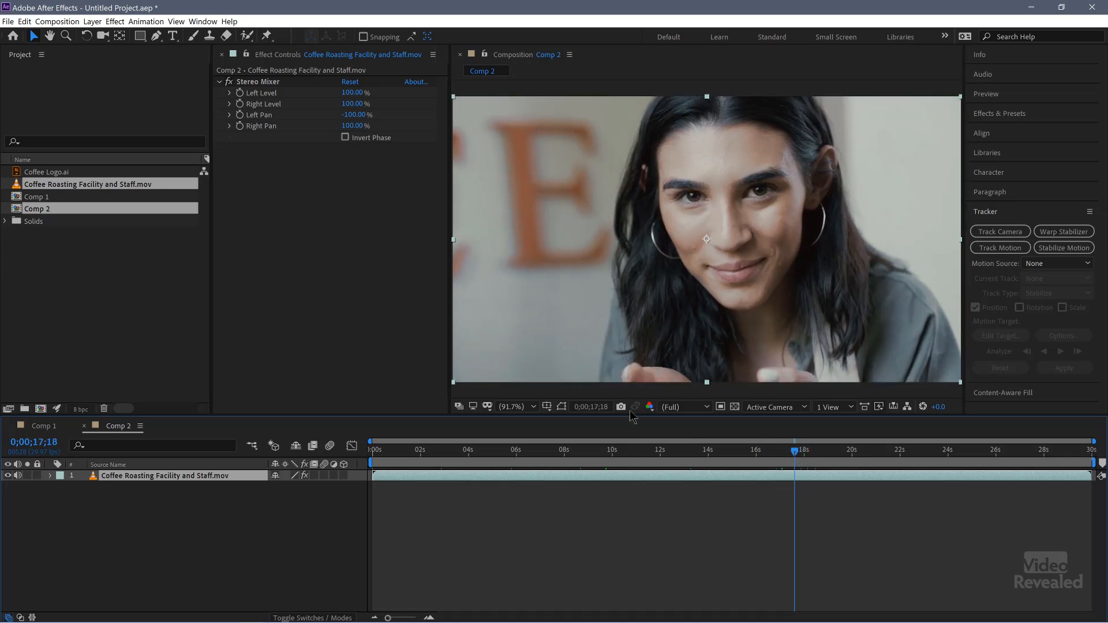
pyautogui.click(13, 197)
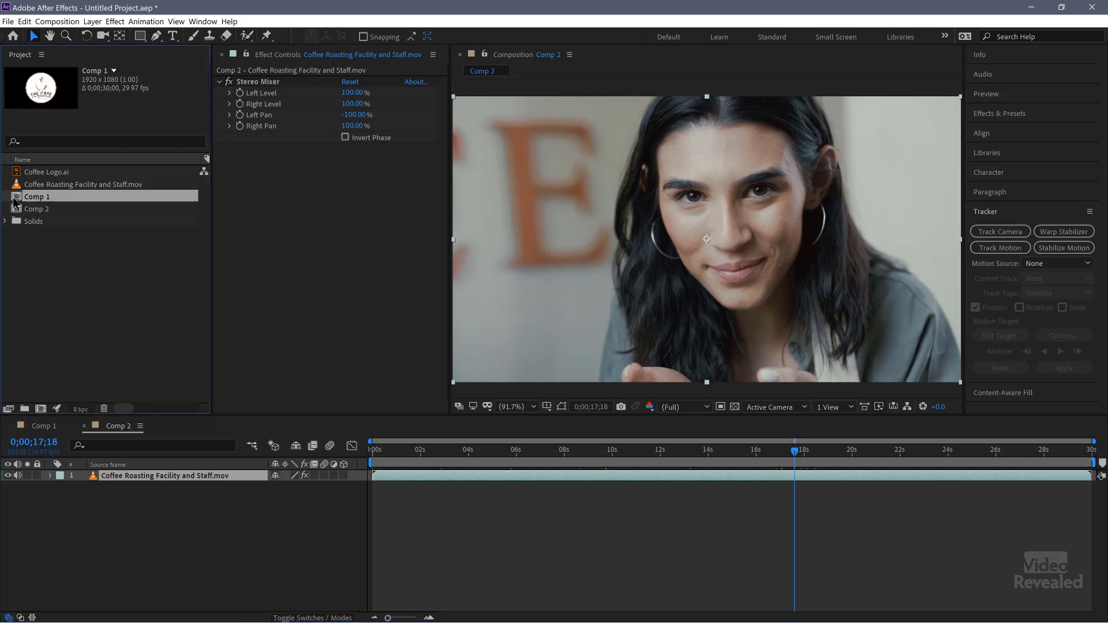
pyautogui.moveTo(18, 202); pyautogui.dragTo(90, 400)
pyautogui.moveTo(113, 480); pyautogui.dragTo(114, 476)
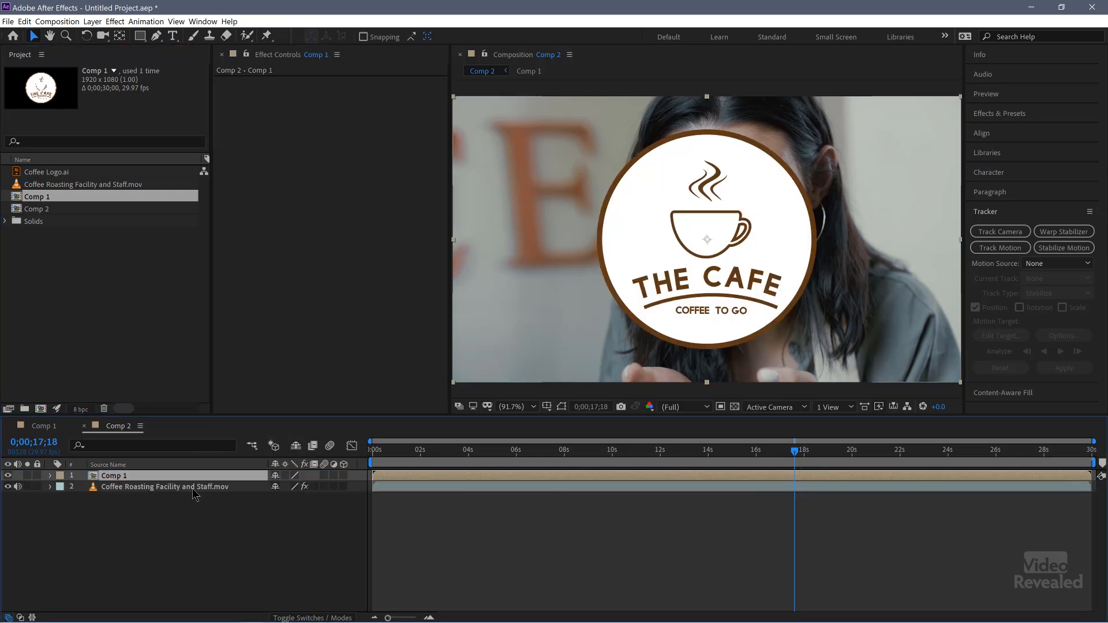
# Scale the Comp 1 logo layer to 56% and place it over the footage's lower-left corner at about 306, 800.
pyautogui.press('p')
pyautogui.hotkey('shift', 's')
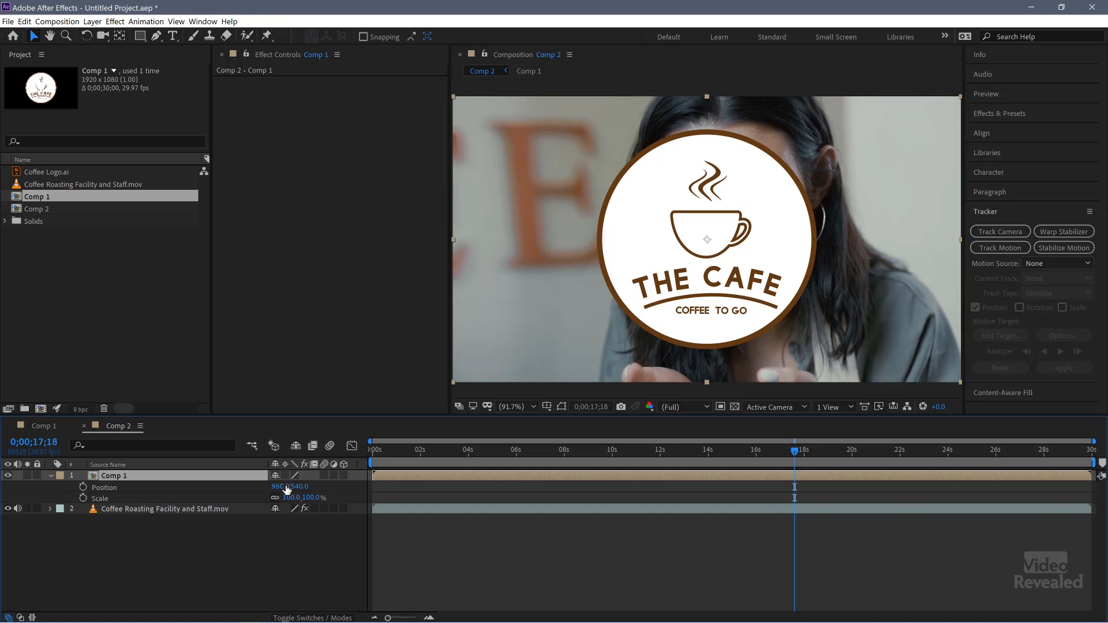
pyautogui.moveTo(280, 486)
pyautogui.mouseDown()
pyautogui.moveTo(207, 499)
pyautogui.moveTo(280, 500)
pyautogui.mouseUp()
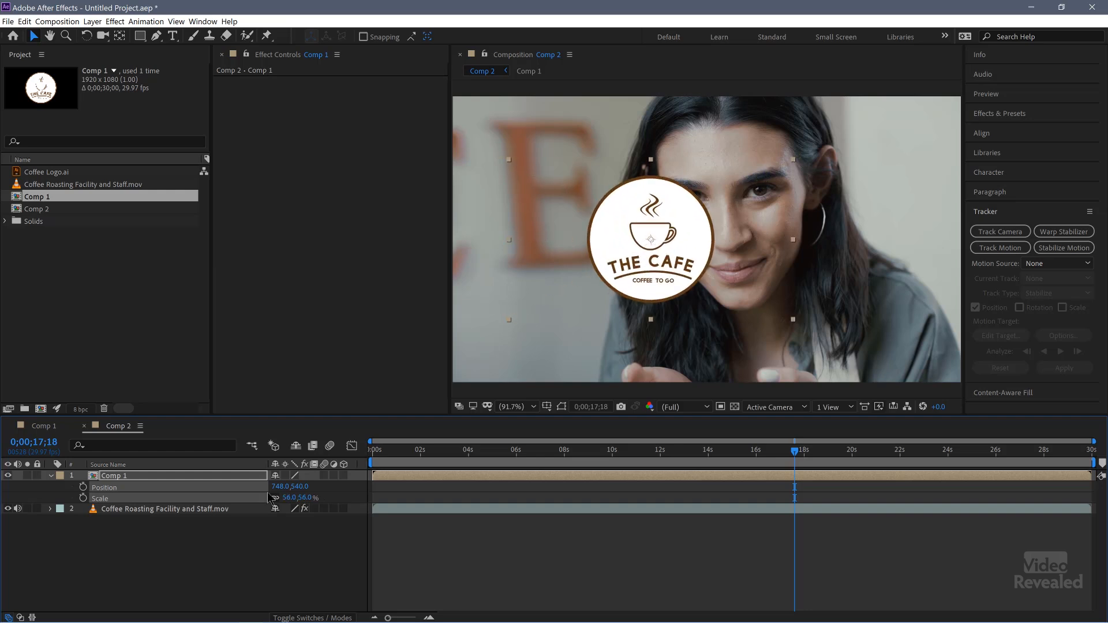
pyautogui.moveTo(687, 273); pyautogui.dragTo(569, 340)
# Preview Comp 2 from its beginning to check the animated logo over the coffee footage.
pyautogui.click(335, 460)
pyautogui.press('Home')
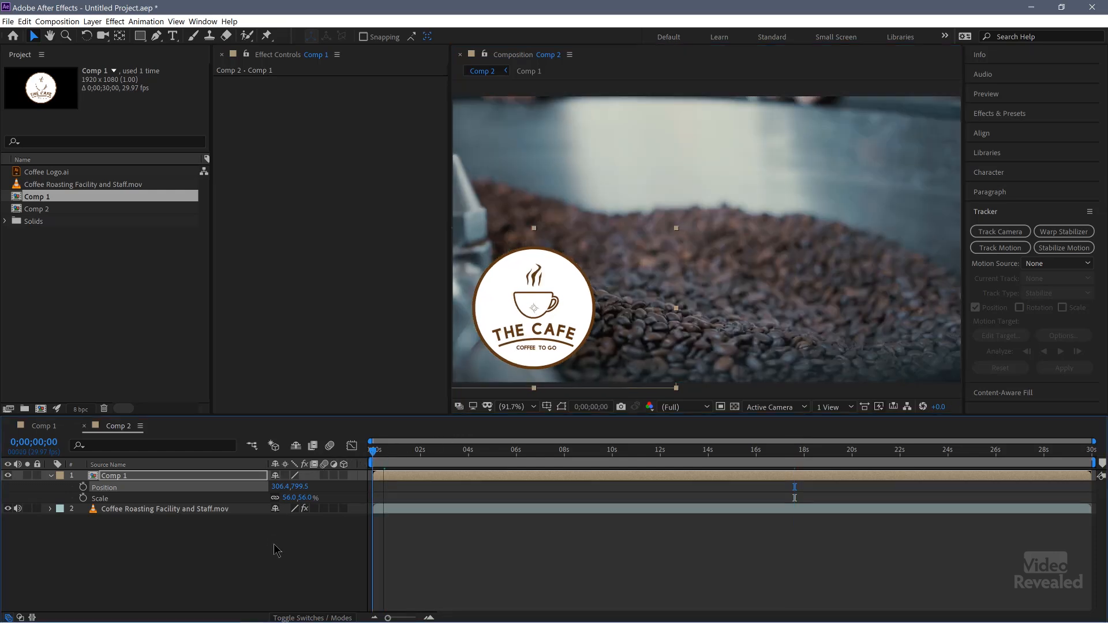
pyautogui.press('space')
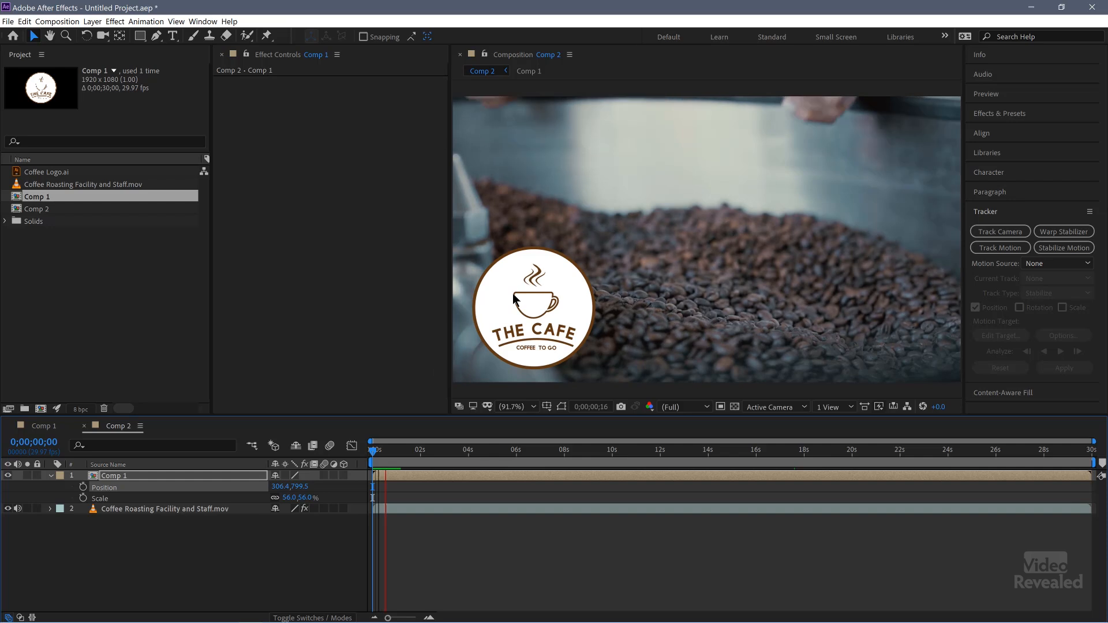